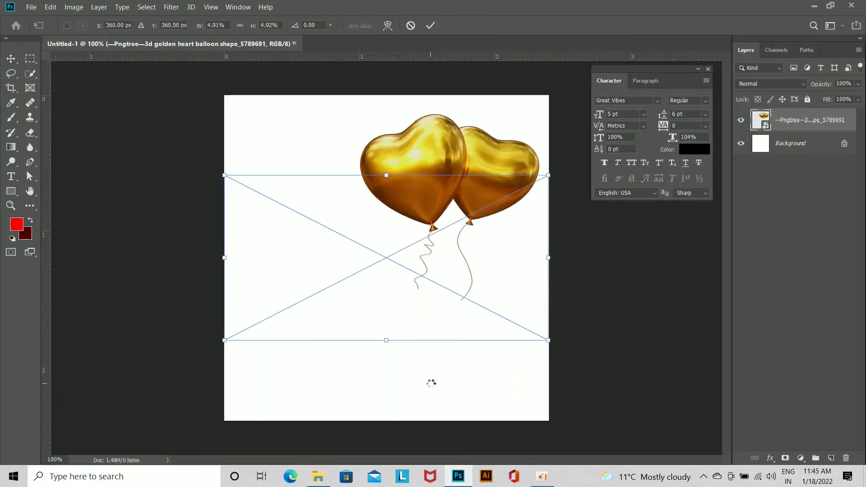
Scale down the placed Happy Valentine's Day artwork and move the golden heart balloons toward the canvas's upper-right corner.
drag(547, 342, 433, 310)
click(585, 313)
click(800, 191)
drag(440, 201, 491, 178)
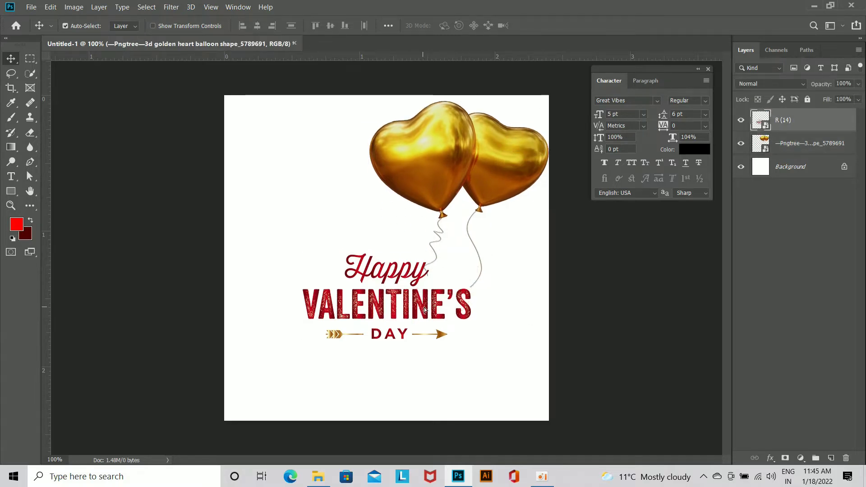
Center the Happy Valentine's Day artwork horizontally against the background layer.
drag(424, 309, 429, 309)
ctrl+click(826, 166)
click(257, 26)
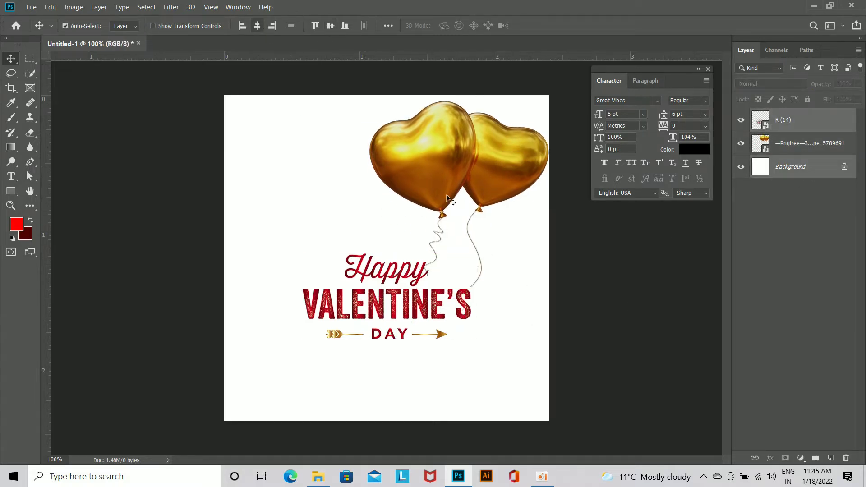
Move the golden balloons layer above the R (14) layer in the stacking order.
ctrl+click(493, 160)
drag(851, 151, 840, 118)
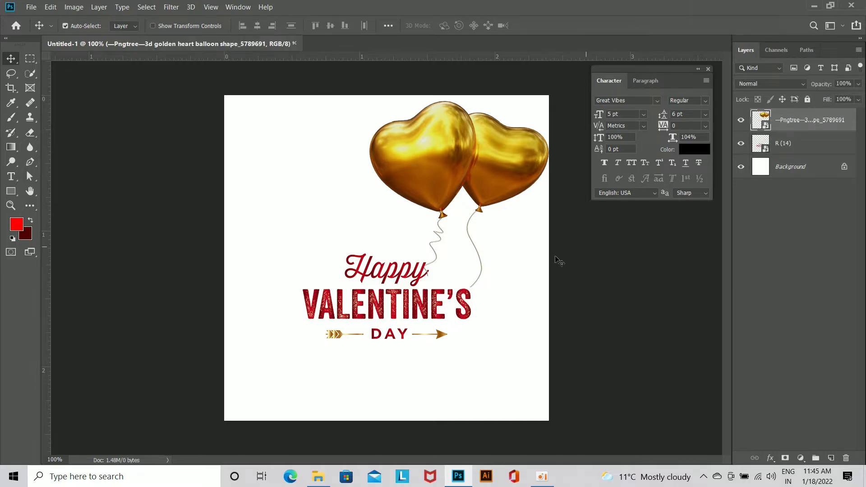
key(ctrl)
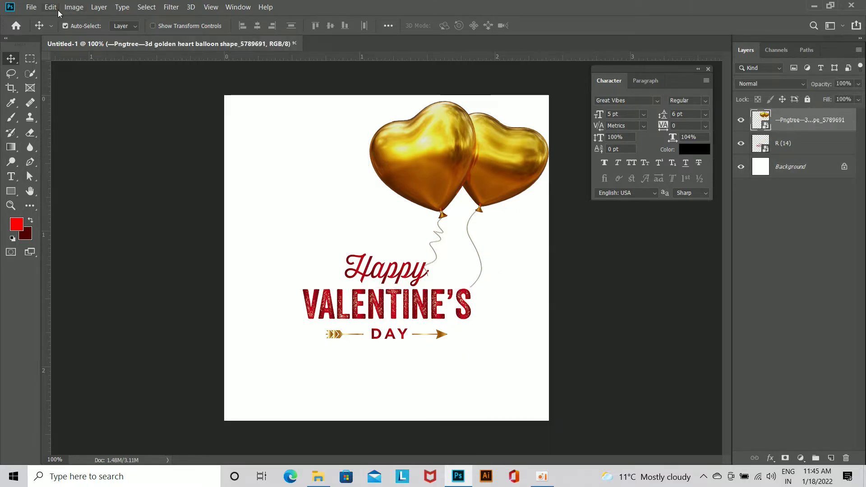
Recolor the golden balloons red with a Hue/Saturation adjustment, using a hue of about -55 and saturation +100.
click(78, 8)
mouse_move(90, 31)
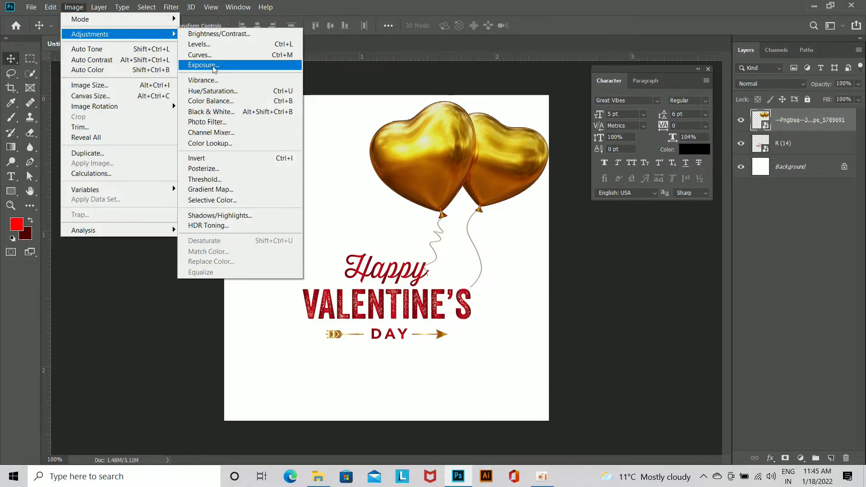
click(229, 89)
drag(692, 191, 668, 192)
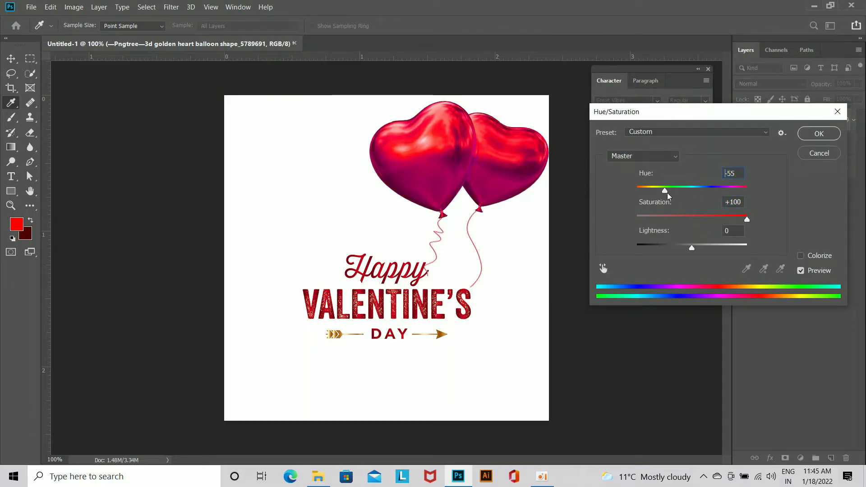
click(827, 136)
Rotate the red balloons slightly, to an angle of about 17.04 degrees, and deselect the layer.
key(ctrl+plus)
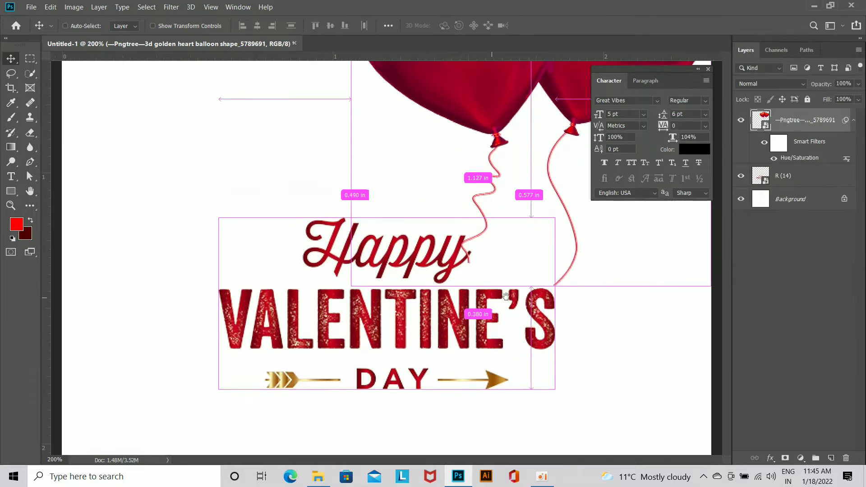
key(ctrl+minus)
key(ctrl+t)
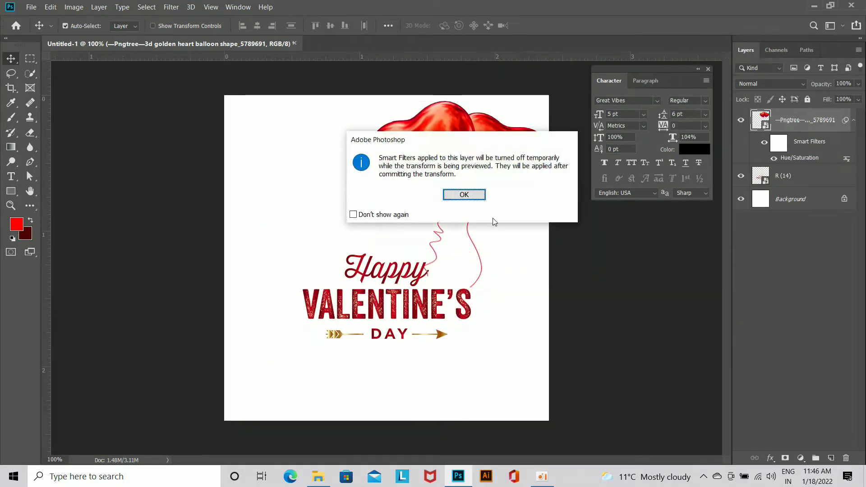
key(Return)
drag(523, 314, 516, 318)
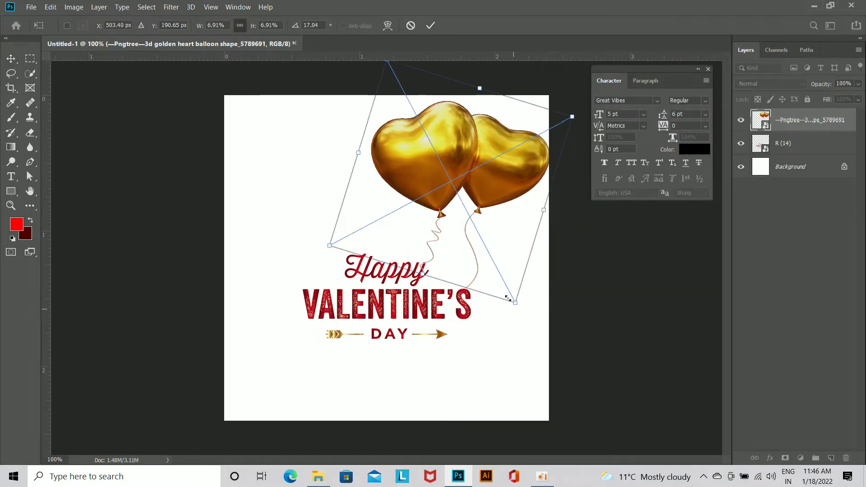
key(Return)
key(ctrl+Down)
key(ctrl+Down)
key(ctrl+Down)
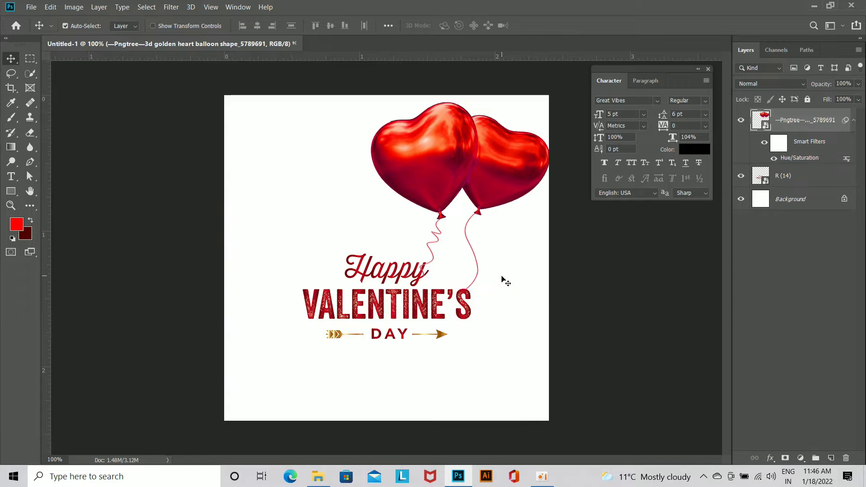
click(501, 278)
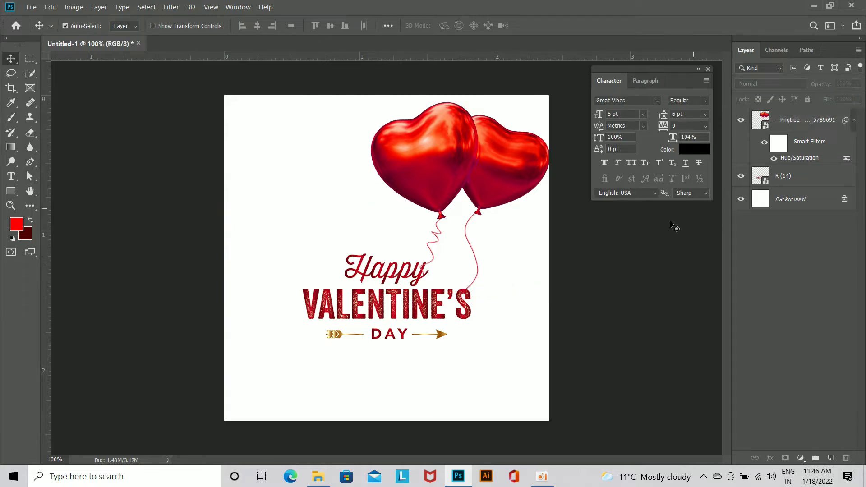
Duplicate the red balloons layer and flip the copy horizontally.
click(499, 193)
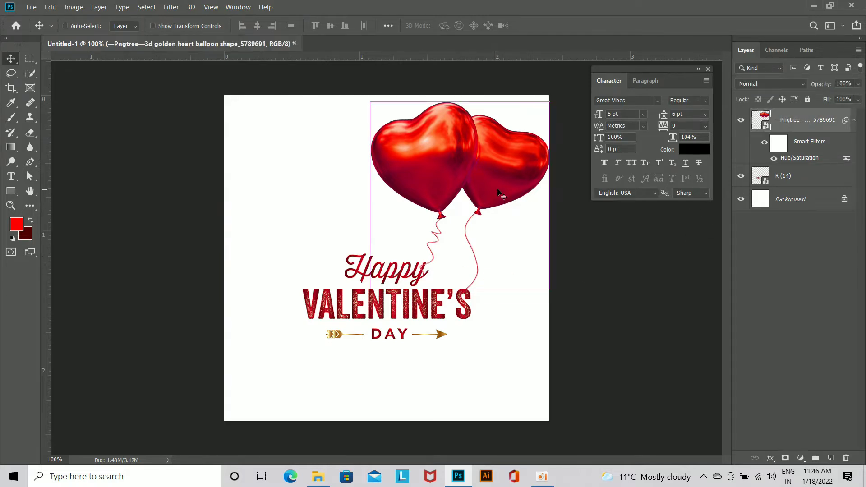
key(ctrl+j)
key(ctrl+t)
click(484, 196)
right_click(479, 191)
click(507, 320)
Move the mirrored balloons to the canvas's upper left beside the originals and rotate them to about -28.43 degrees.
drag(467, 186, 345, 193)
drag(440, 261, 451, 234)
drag(377, 218, 392, 210)
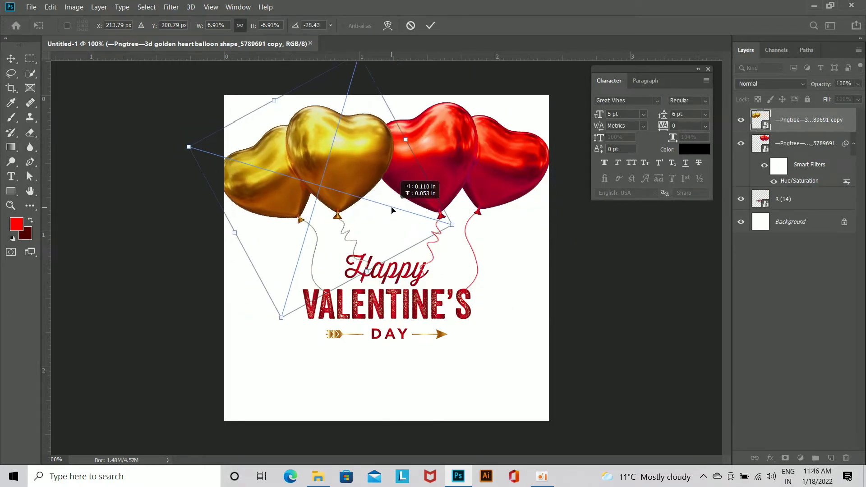
key(Return)
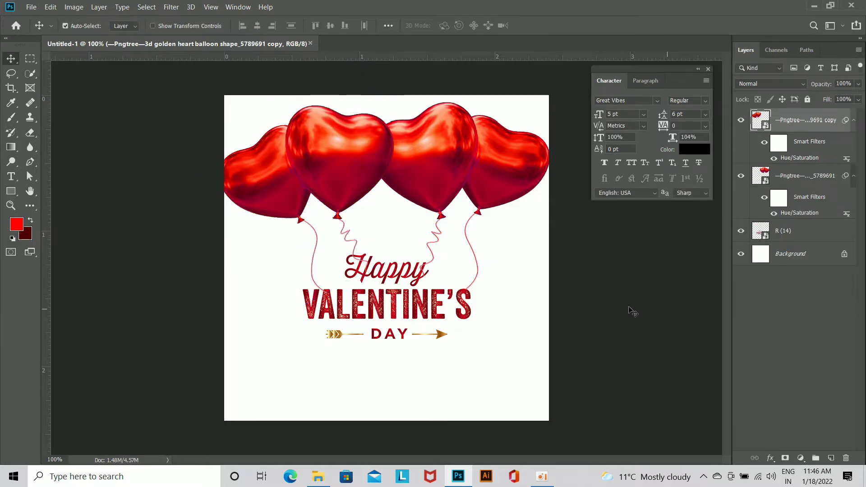
Rasterize the copied balloons layer and erase the part of its string that crosses the H of "Happy".
key(ctrl+plus)
key(ctrl+plus)
right_click(784, 178)
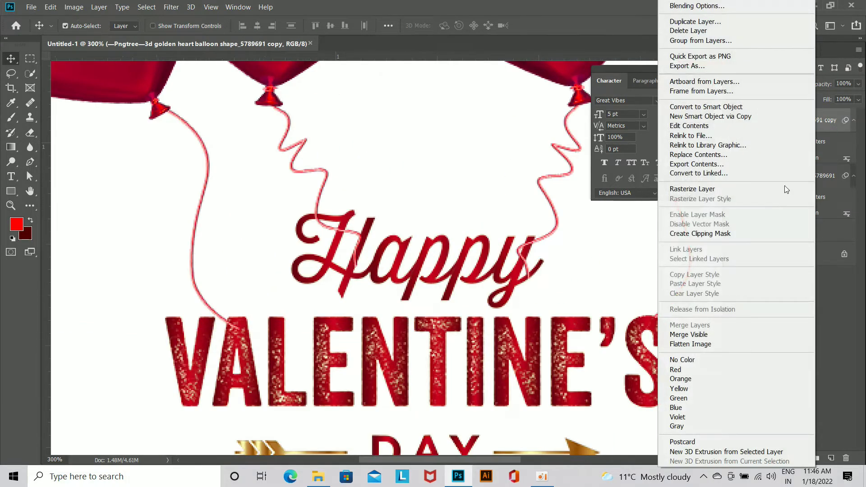
click(691, 189)
key(ctrl+plus)
key(e)
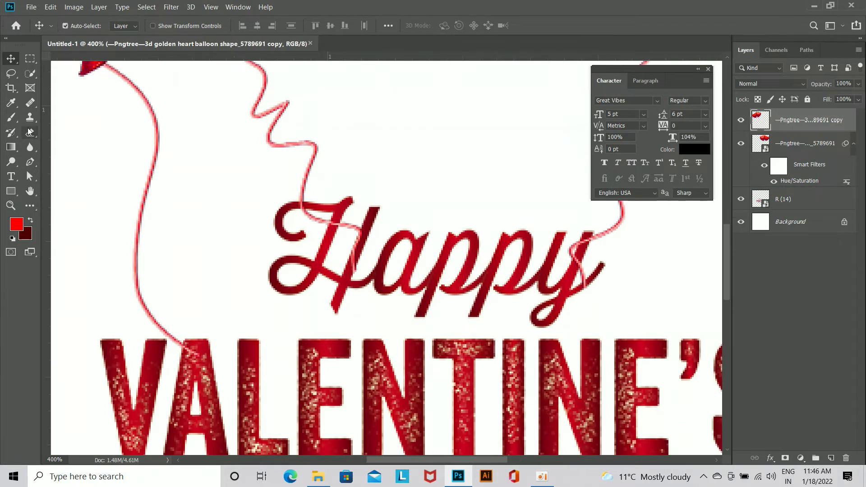
mouse_move(357, 233)
mouse_down()
mouse_move(354, 218)
mouse_move(326, 222)
mouse_up()
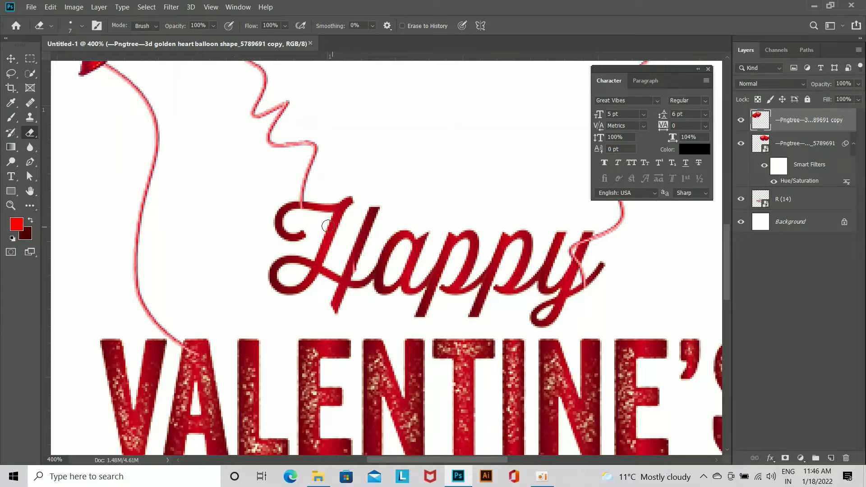
Rasterize the original balloons layer and erase the end of its string overlapping the y of "Happy".
drag(318, 318, 390, 322)
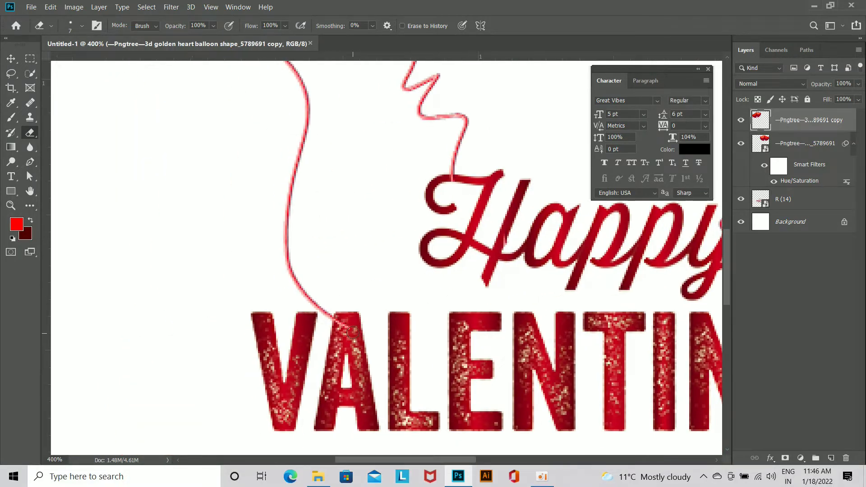
scroll(616, 292, down, 4)
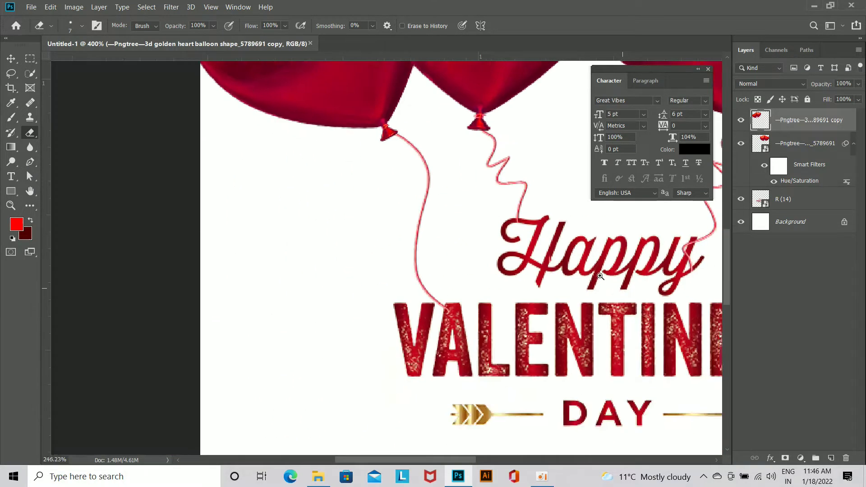
drag(616, 292, 370, 383)
ctrl+click(475, 184)
drag(489, 357, 464, 330)
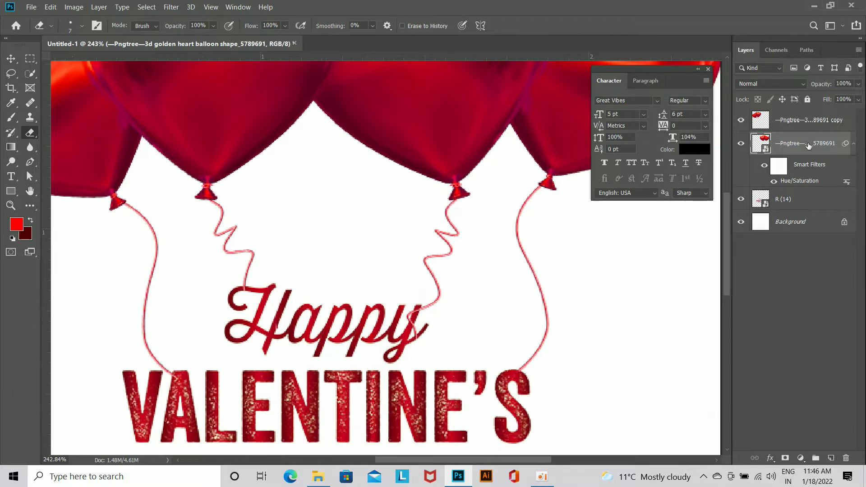
right_click(808, 144)
click(694, 189)
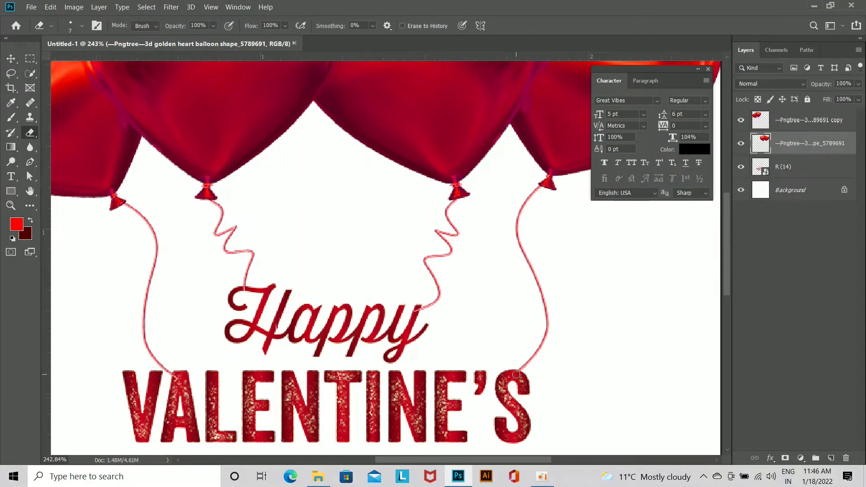
key(ctrl+1)
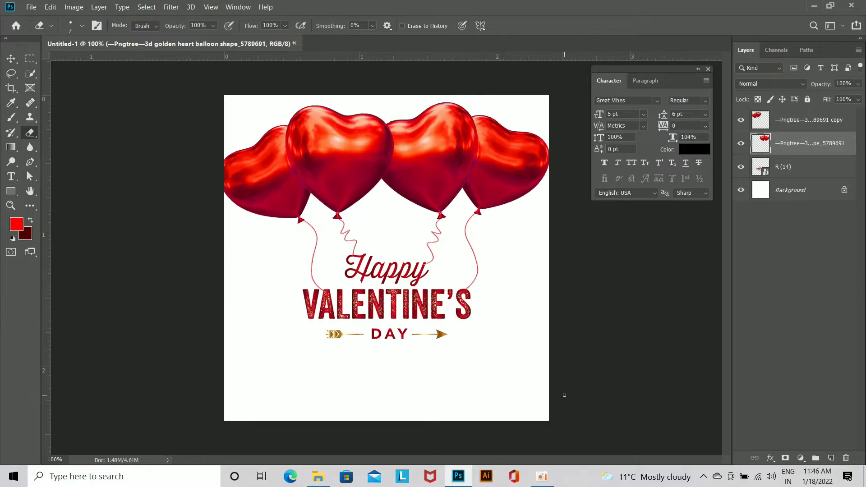
Scale both balloon layers and the Valentine's artwork together to about 98.97% and nudge them into place on the canvas.
click(11, 58)
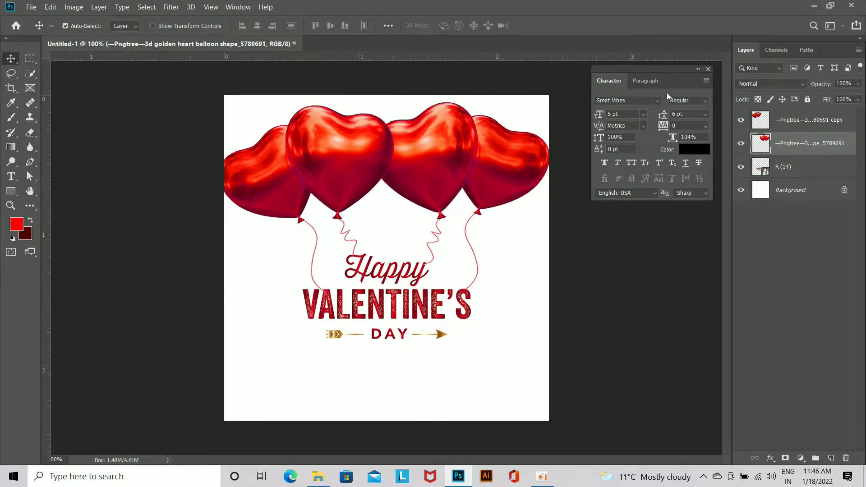
click(776, 165)
ctrl+click(806, 119)
ctrl+click(800, 153)
key(ctrl+t)
drag(389, 284, 391, 287)
drag(552, 342, 549, 338)
drag(443, 306, 441, 311)
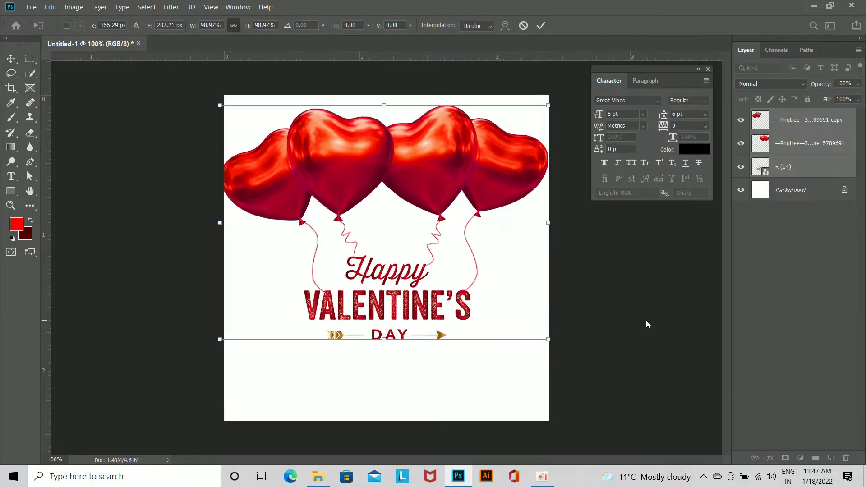
key(Return)
key(Left)
key(Left)
key(Left)
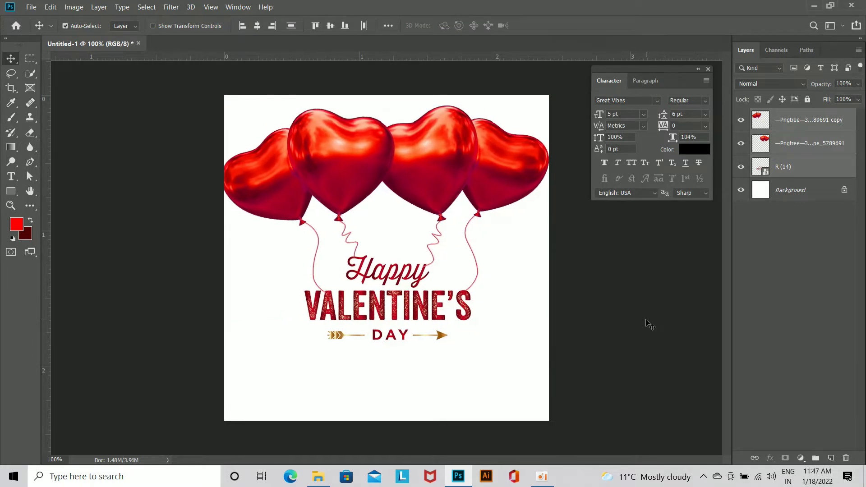
Unlock the background layer and add a reversed linear red-to-white gradient overlay, shifted upward so red fades from the canvas top.
click(843, 189)
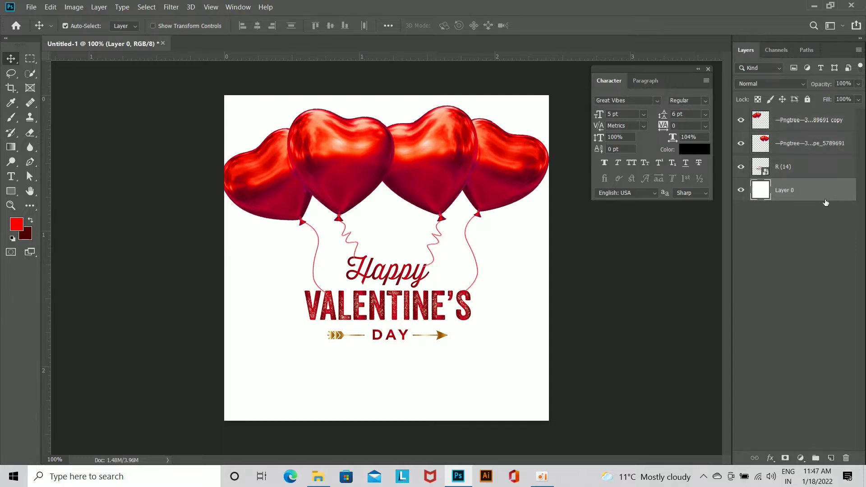
double_click(825, 200)
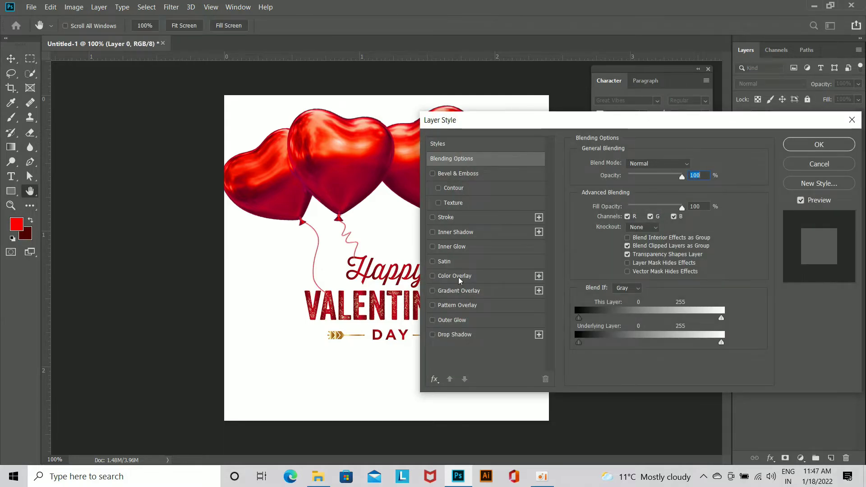
click(460, 291)
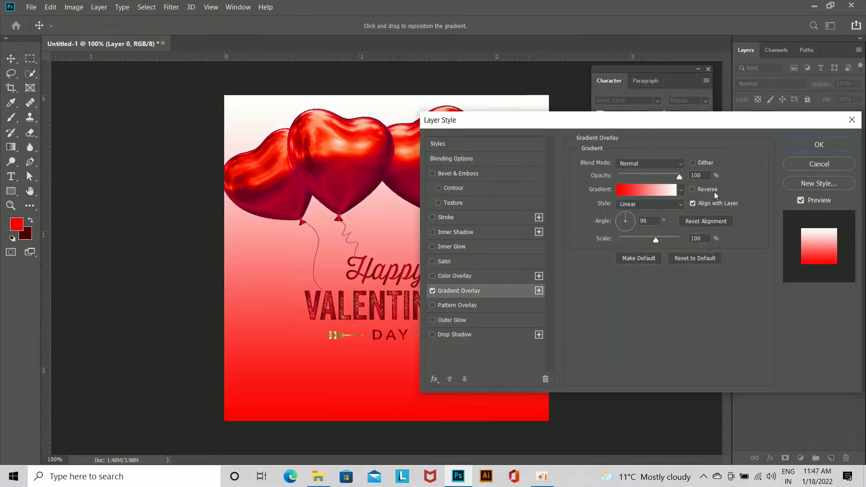
click(693, 190)
drag(379, 254, 380, 149)
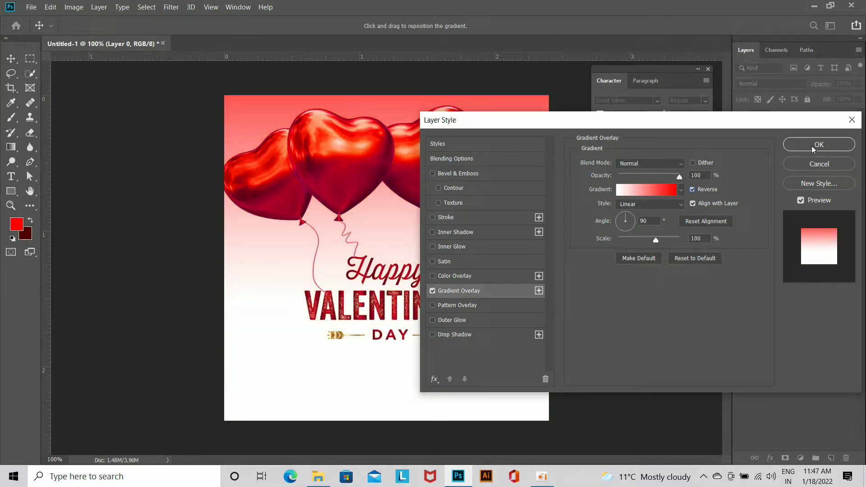
click(814, 149)
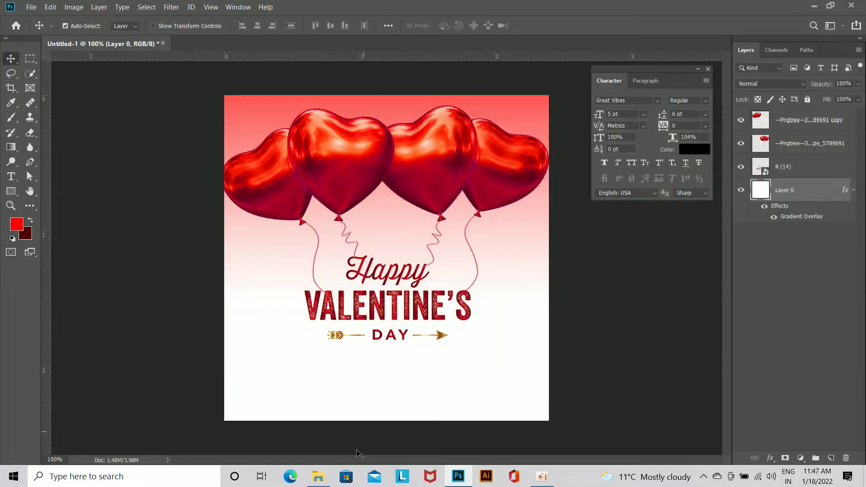
Place the falling-hearts-png-11 image over the gradient background, shift it downward and set its opacity to 28%.
click(318, 477)
drag(129, 199, 440, 424)
drag(495, 304, 486, 369)
mouse_move(820, 83)
mouse_down()
mouse_move(779, 99)
mouse_move(817, 85)
mouse_up()
key(Return)
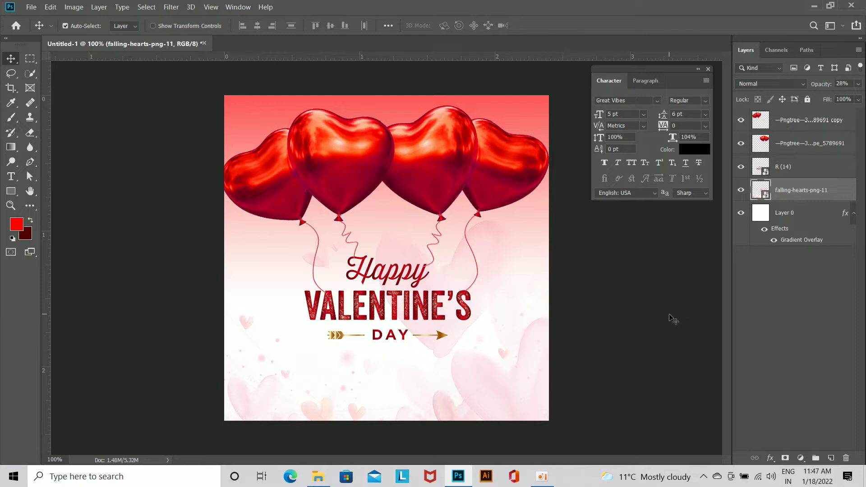
click(476, 194)
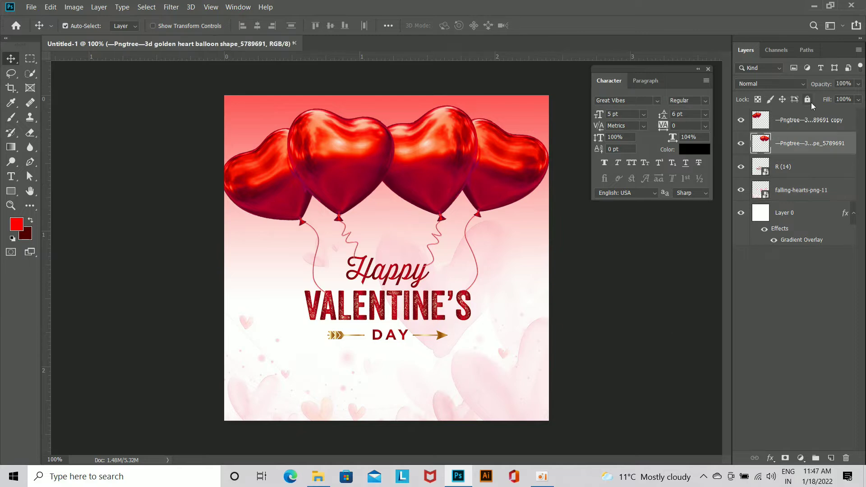
double_click(841, 152)
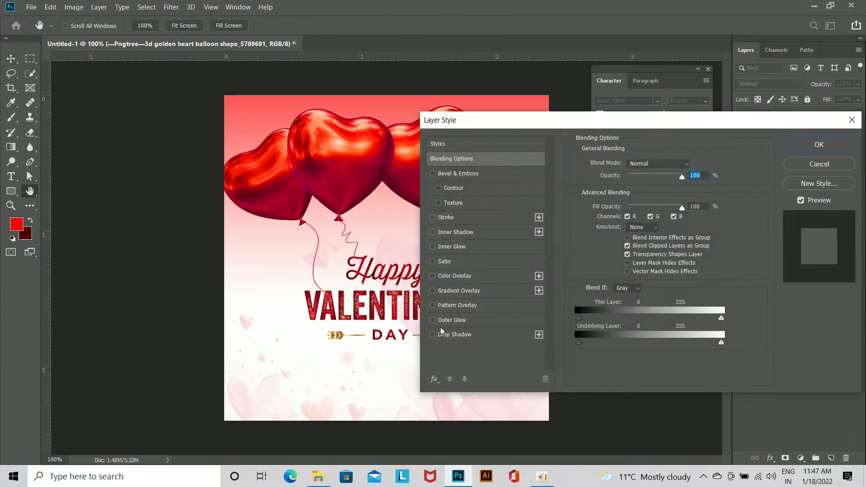
click(445, 334)
click(820, 165)
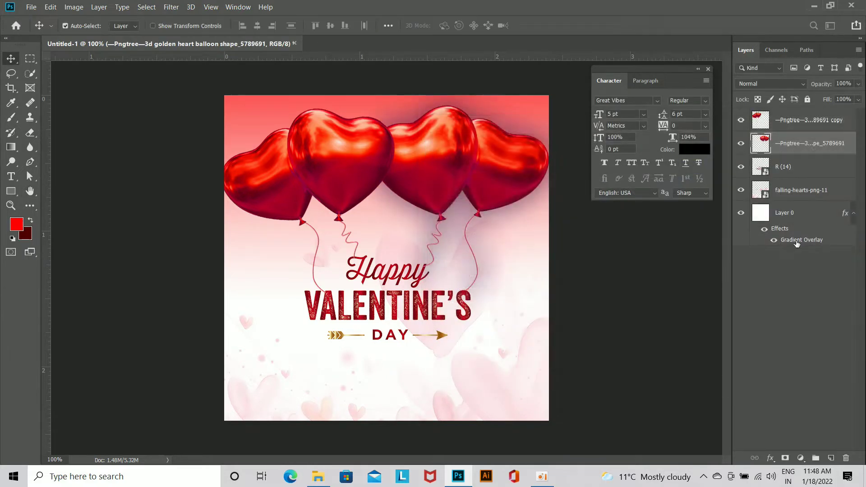
click(771, 459)
click(777, 451)
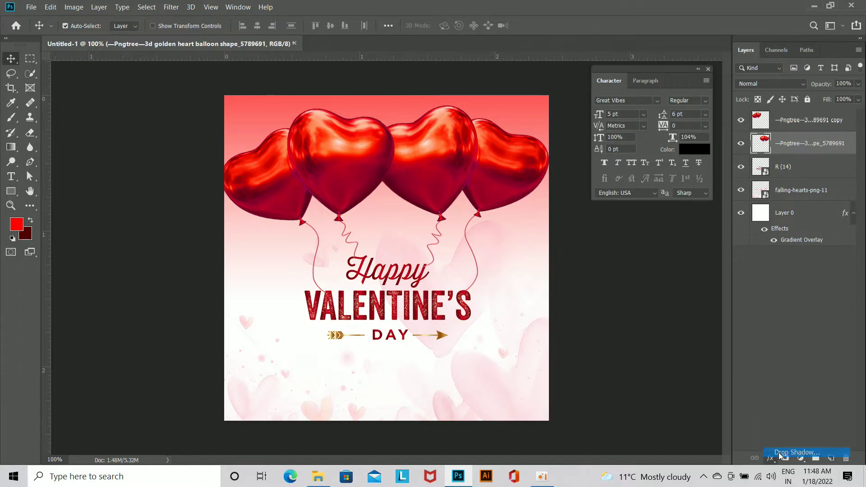
drag(531, 122, 643, 125)
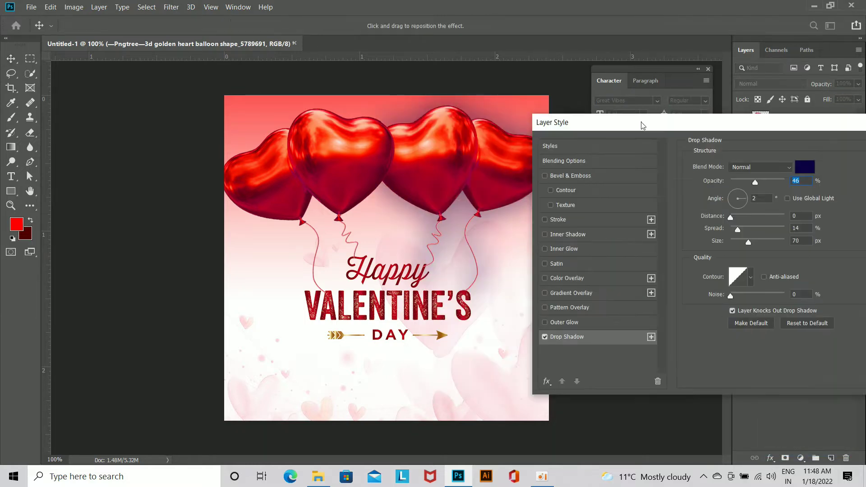
click(796, 171)
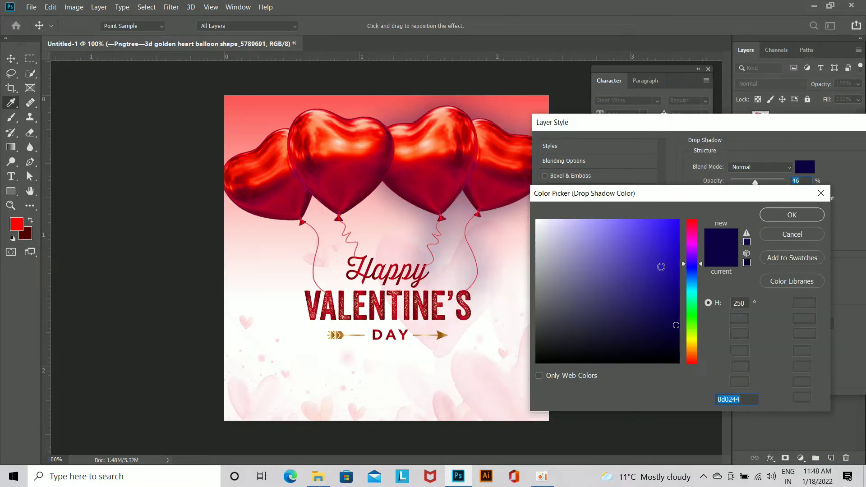
click(692, 221)
drag(663, 233, 659, 363)
click(791, 214)
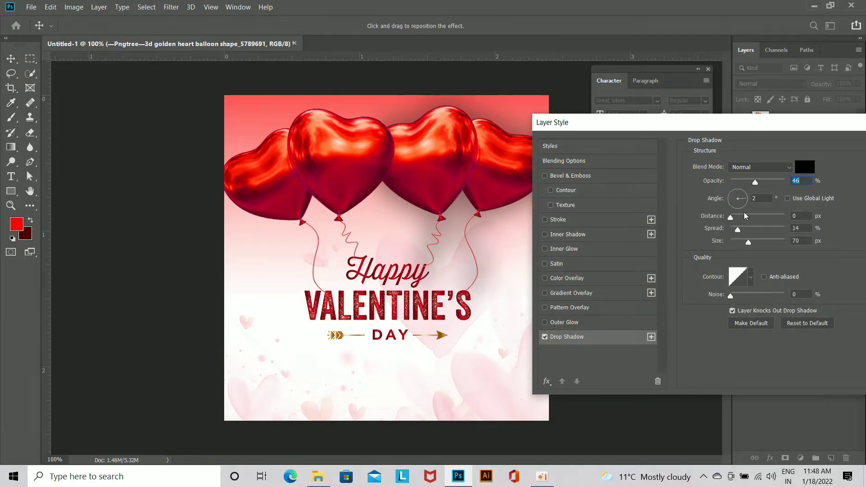
drag(750, 248, 739, 233)
drag(789, 127, 661, 153)
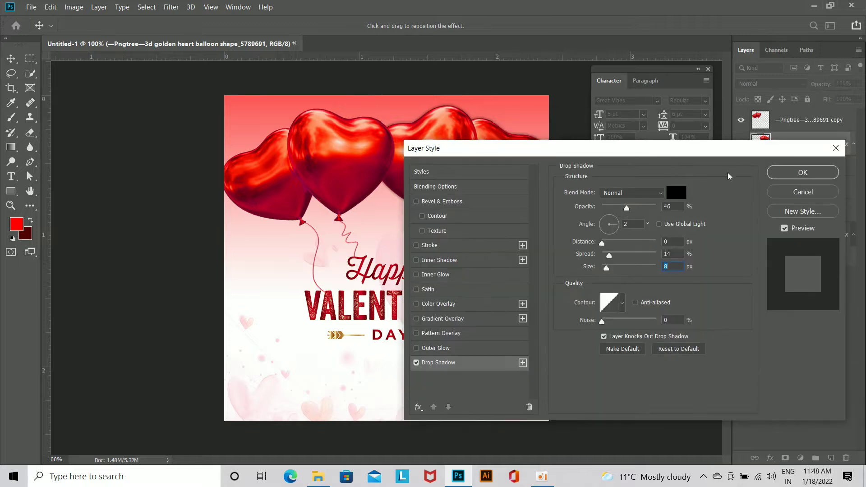
click(800, 195)
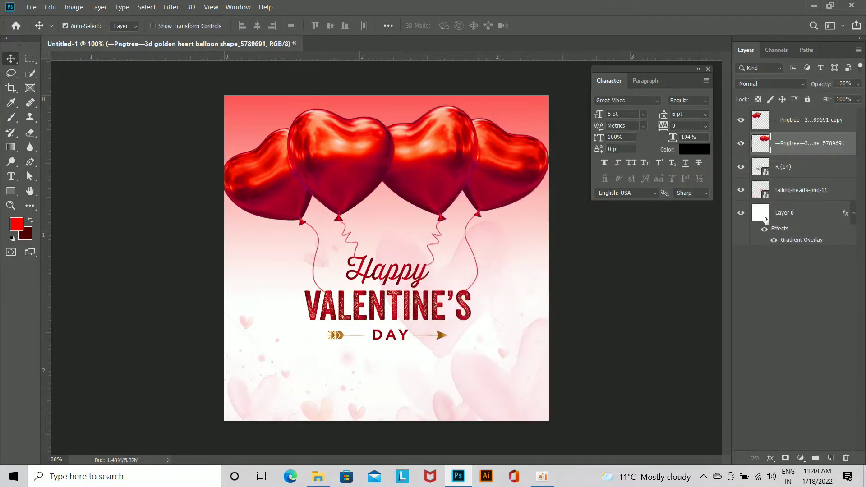
Place the 18903_heart-confetti-png image across the canvas top, move its layer beneath the R (14) title artwork and set its opacity to 90%.
click(317, 476)
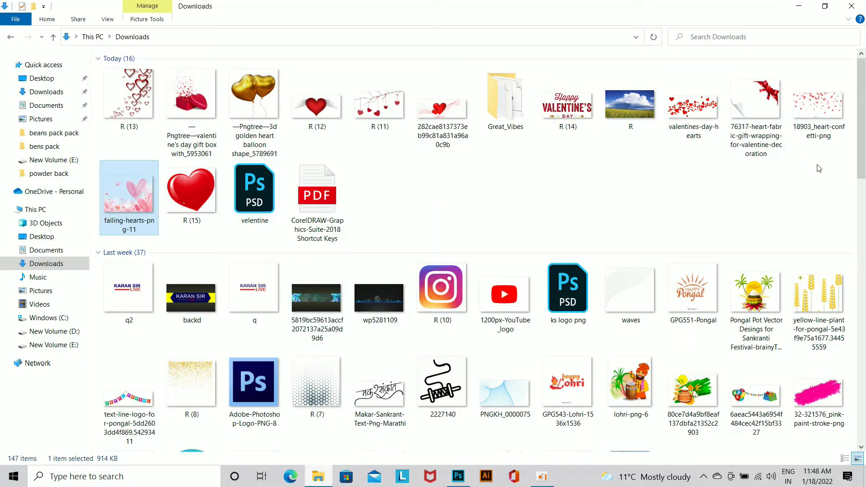
drag(832, 116, 472, 164)
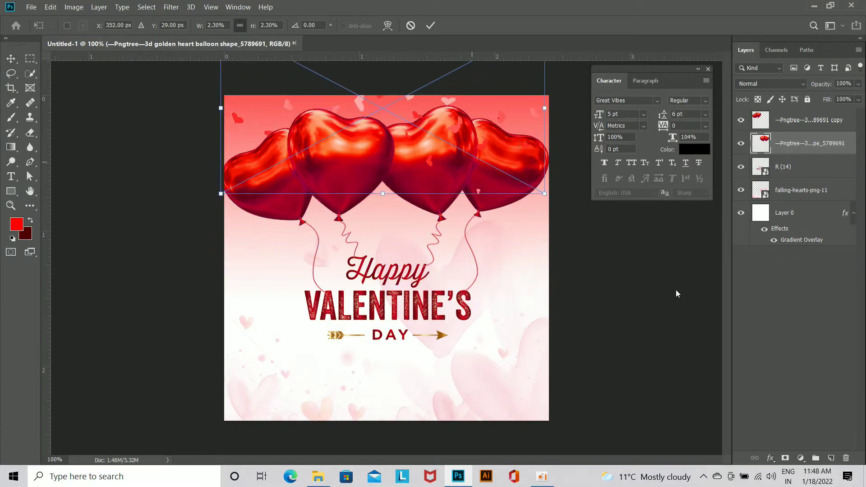
key(Return)
drag(810, 161, 818, 201)
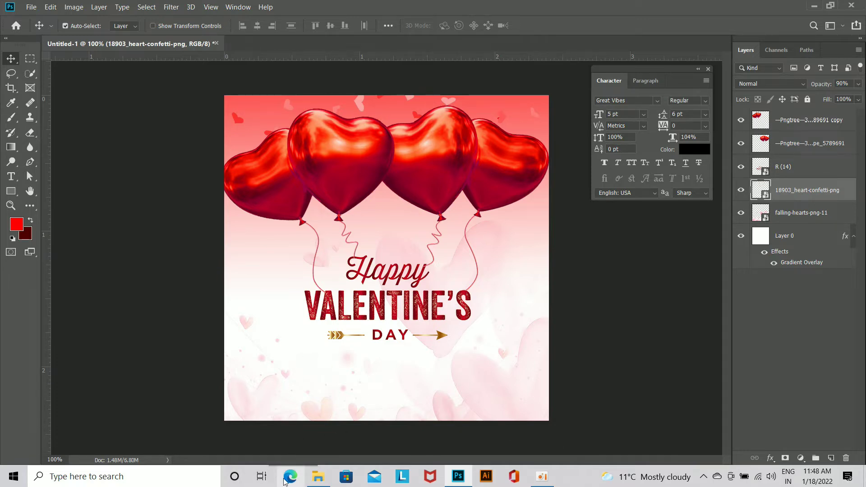
key(alt+Tab)
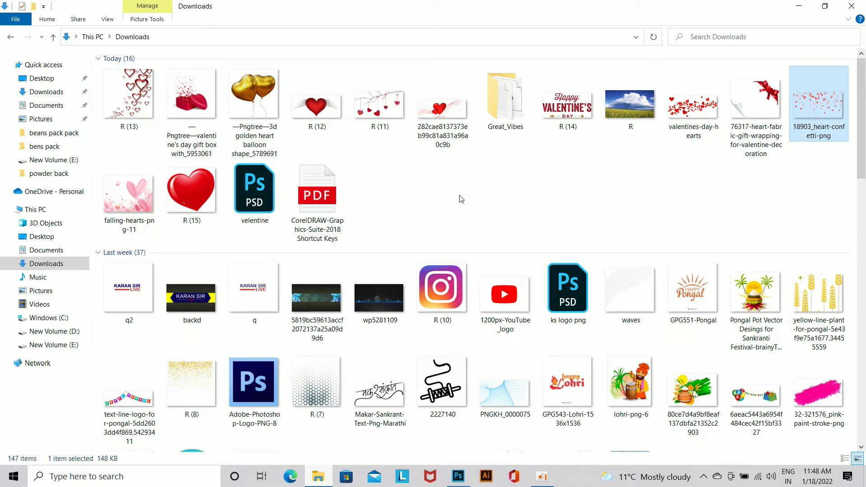
scroll(462, 197, down, 4)
scroll(508, 230, up, 4)
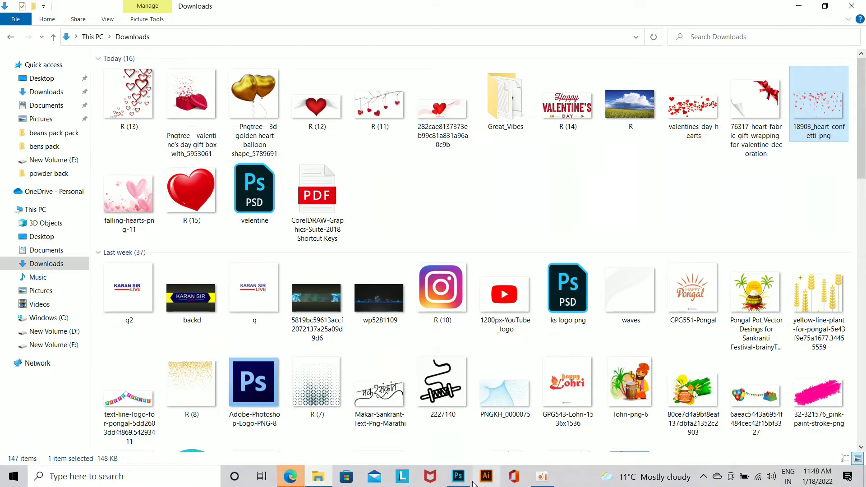
Select the original balloons layer in Photoshop and nudge it slightly to the right.
click(456, 478)
ctrl+click(460, 169)
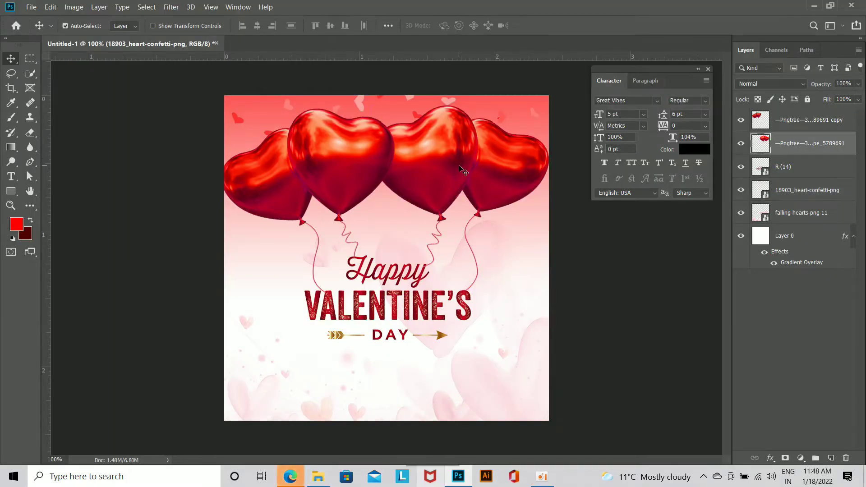
key(Right)
key(Right)
key(Right)
key(Right)
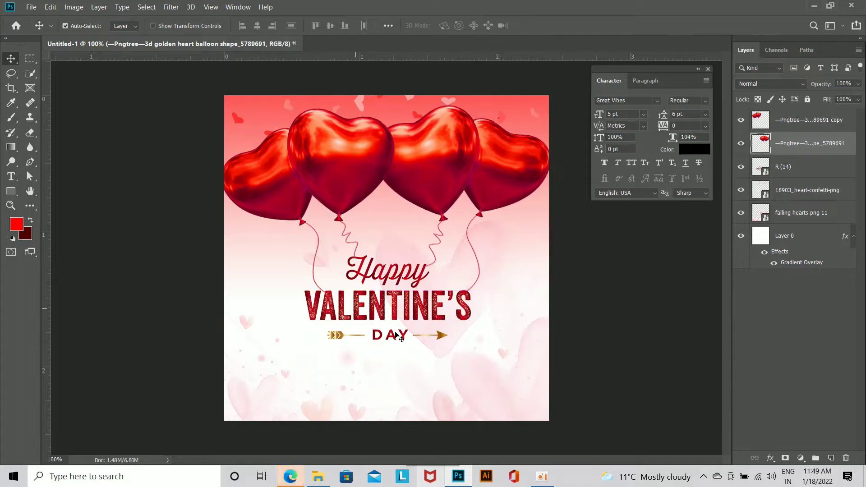
key(ctrl+plus)
key(ctrl+plus)
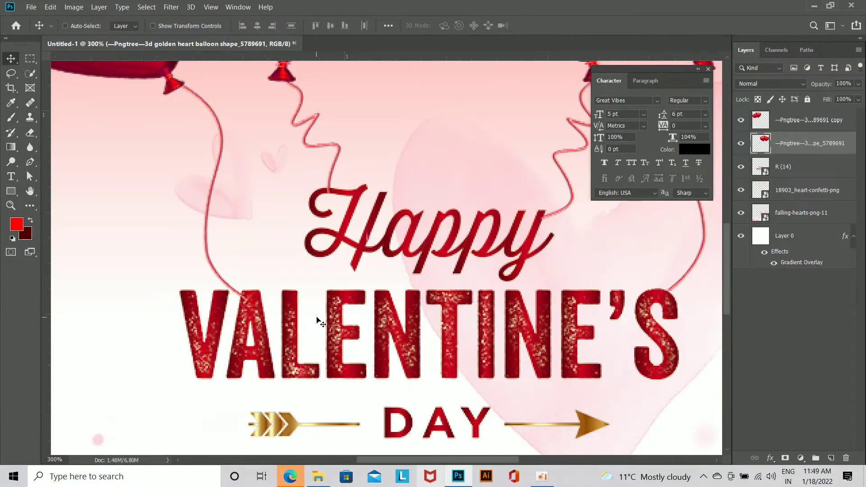
key(ctrl+minus)
key(ctrl+minus)
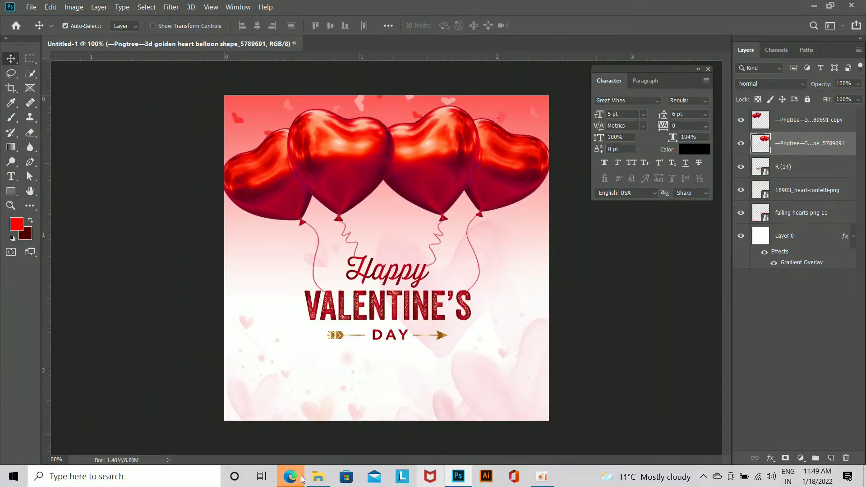
Switch to Edge and search the web for "velentins day thou".
click(298, 474)
click(172, 29)
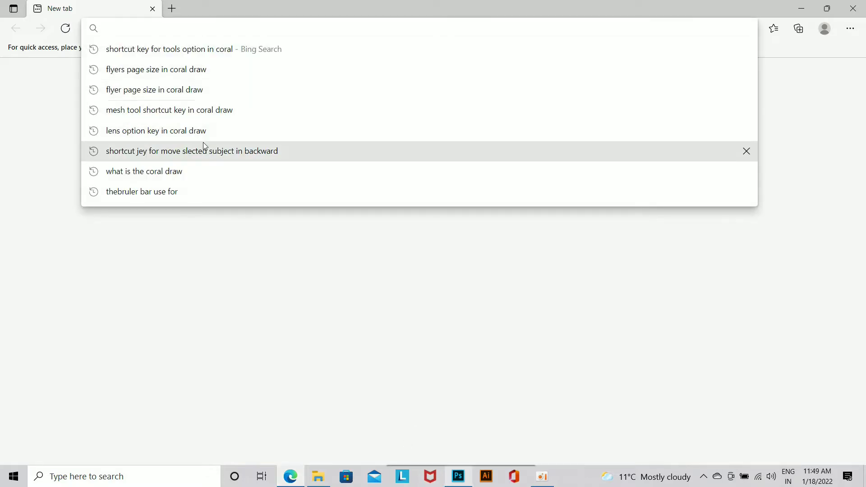
text(vele)
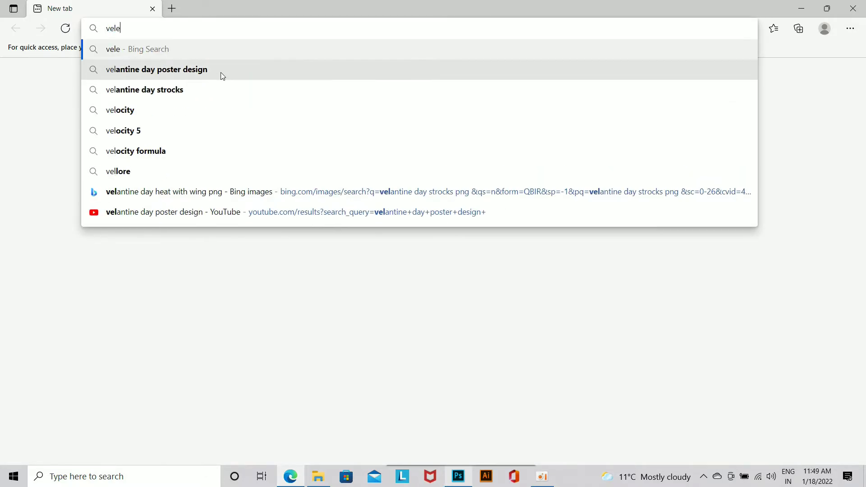
text(nt)
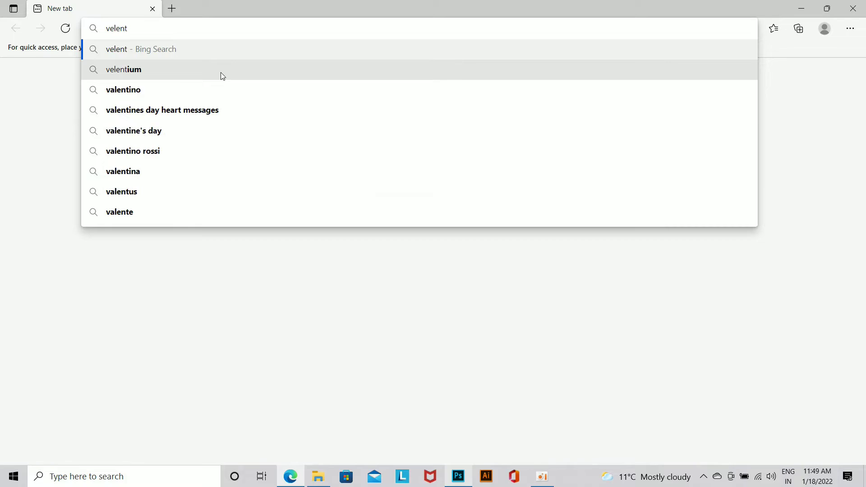
text(ins day thou)
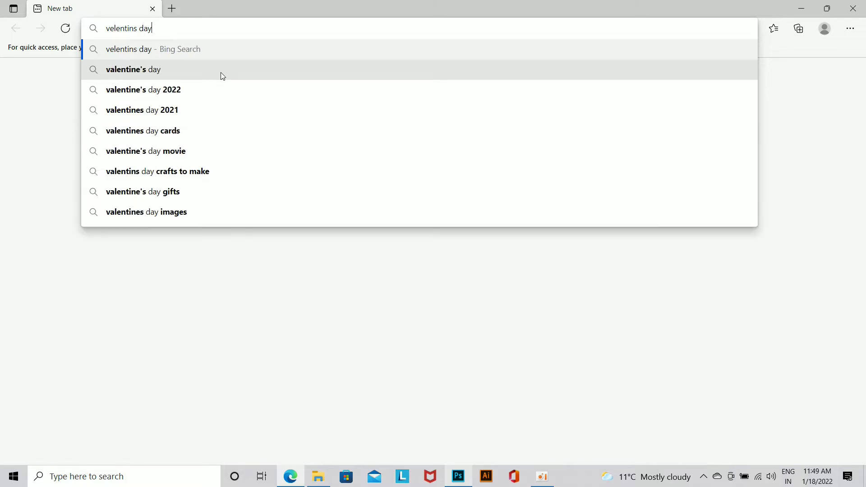
key(Return)
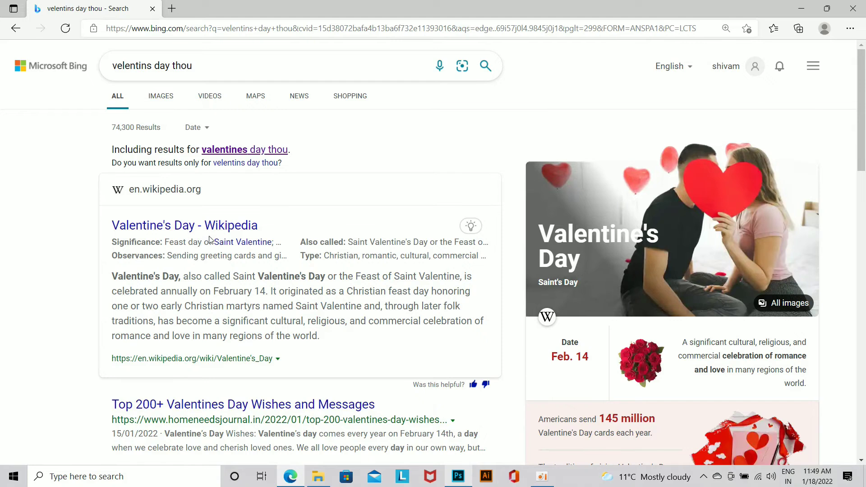
Open the "Top 200+ Valentines Day Wishes and Messages" result and copy the opening paragraph from "Valentine's Day Wishes" through "Even".
scroll(245, 295, down, 3)
scroll(331, 154, down, 2)
click(329, 153)
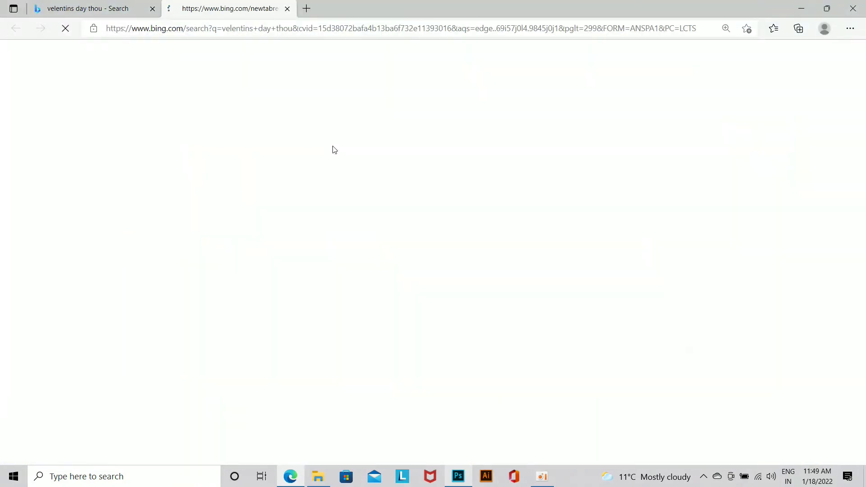
scroll(332, 149, down, 4)
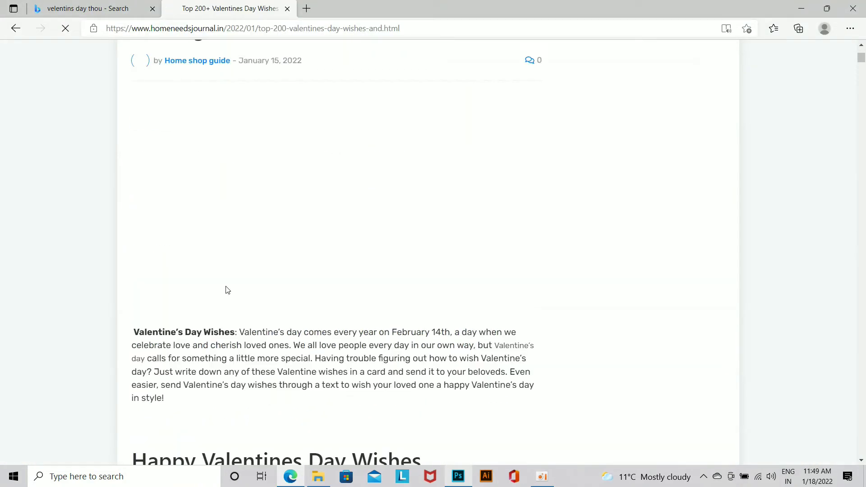
drag(142, 336, 492, 380)
key(ctrl+c)
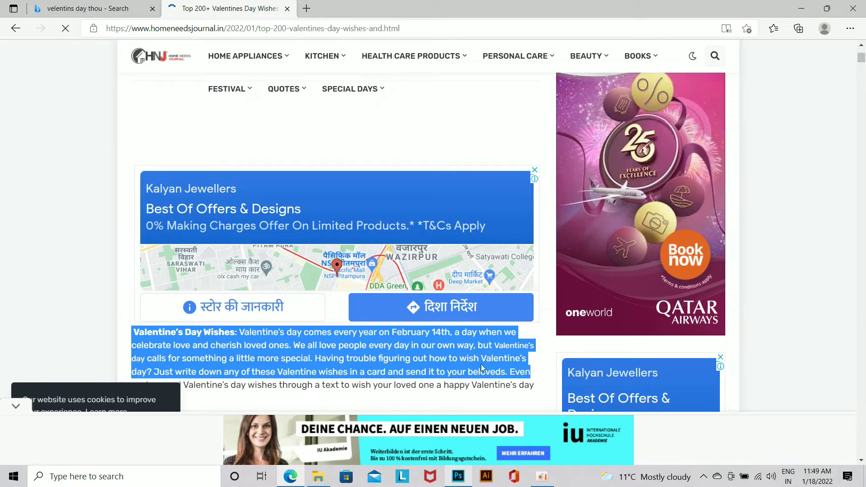
Switch back to Photoshop and paste the copied wishes paragraph into a wide text box below the title artwork.
key(alt+Tab)
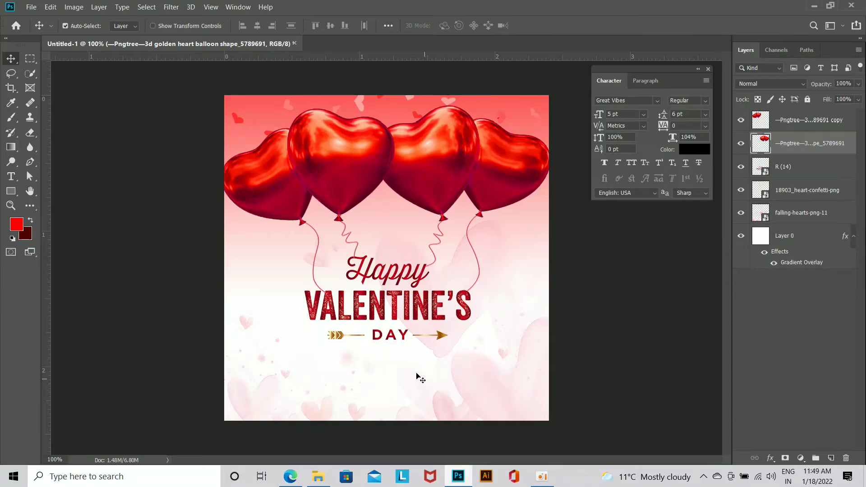
click(11, 176)
drag(245, 361, 534, 420)
key(ctrl+v)
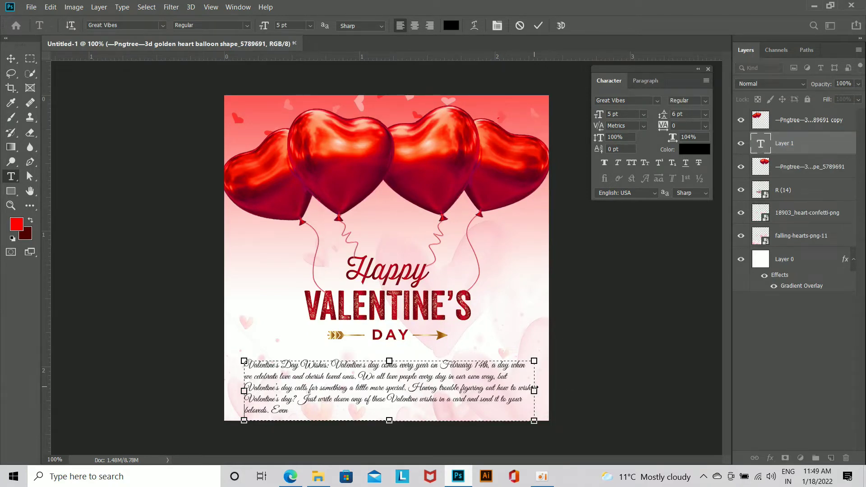
click(10, 59)
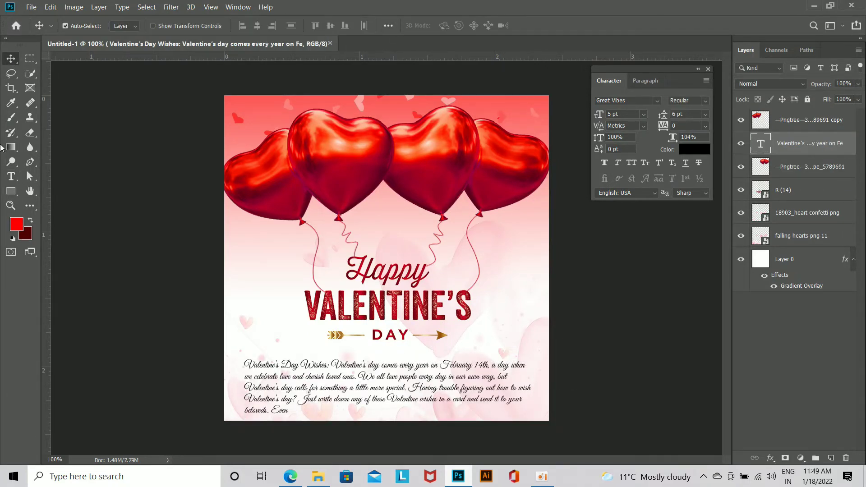
Center-align the wishes paragraph and delete everything after "Having trouble fig", leaving three lines.
click(11, 176)
click(414, 26)
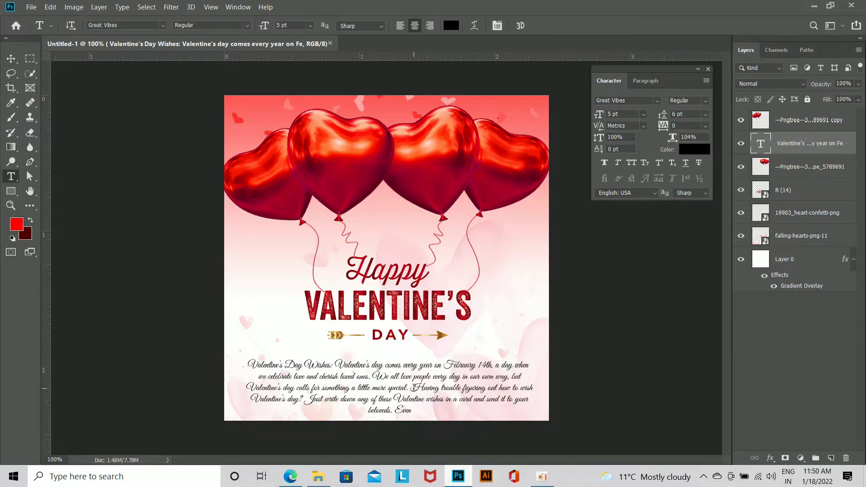
drag(250, 399, 397, 408)
key(BackSpace)
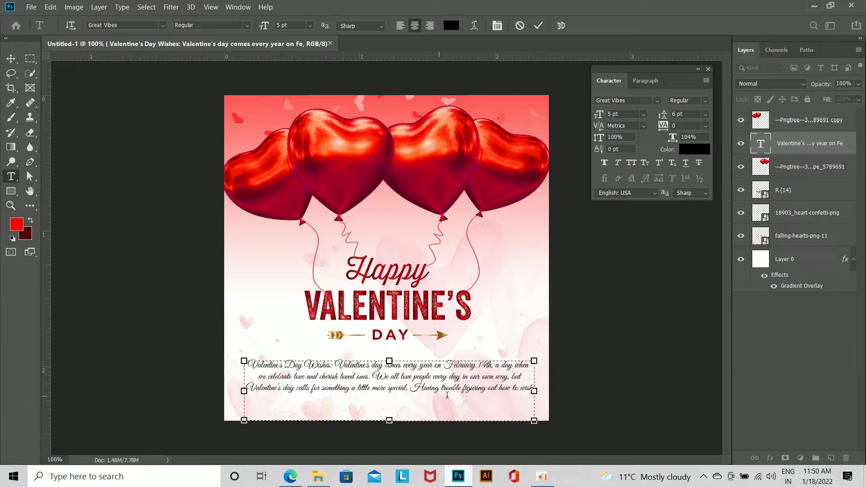
drag(469, 392, 536, 391)
key(BackSpace)
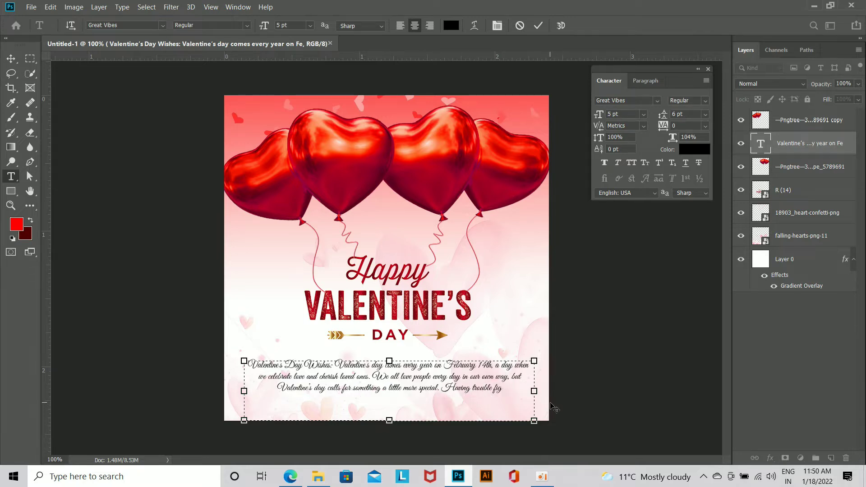
click(554, 408)
click(11, 59)
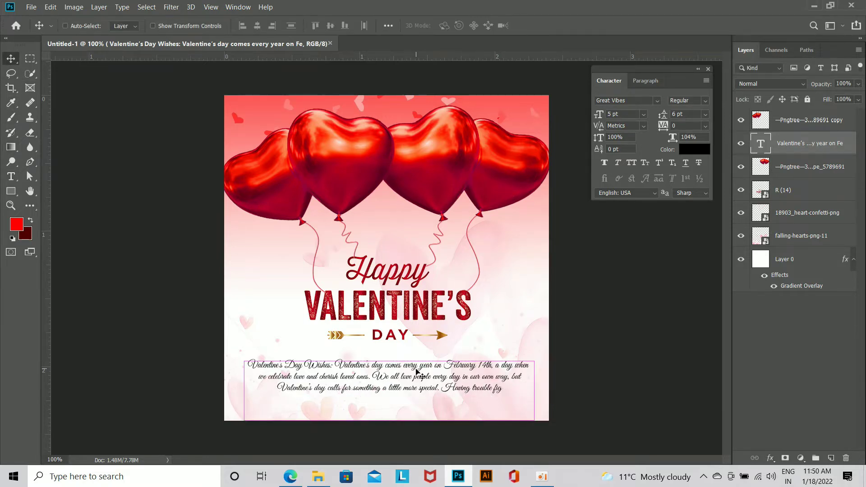
Scale the wishes paragraph down to a 4.49 pt font size and move it up closer to the title artwork.
key(ctrl+t)
drag(533, 418, 519, 416)
key(Return)
click(9, 167)
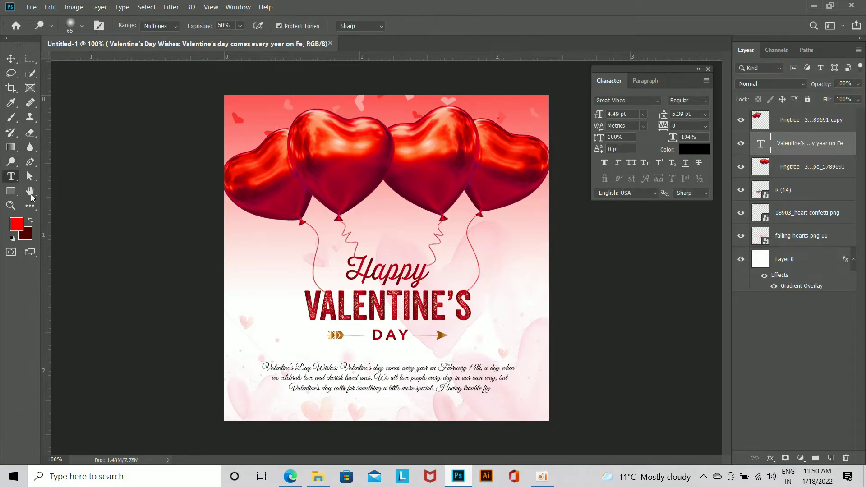
click(373, 389)
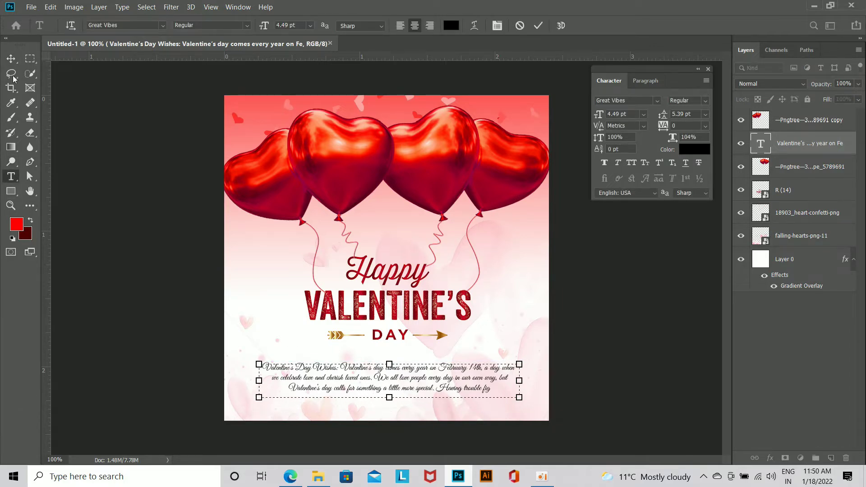
click(11, 59)
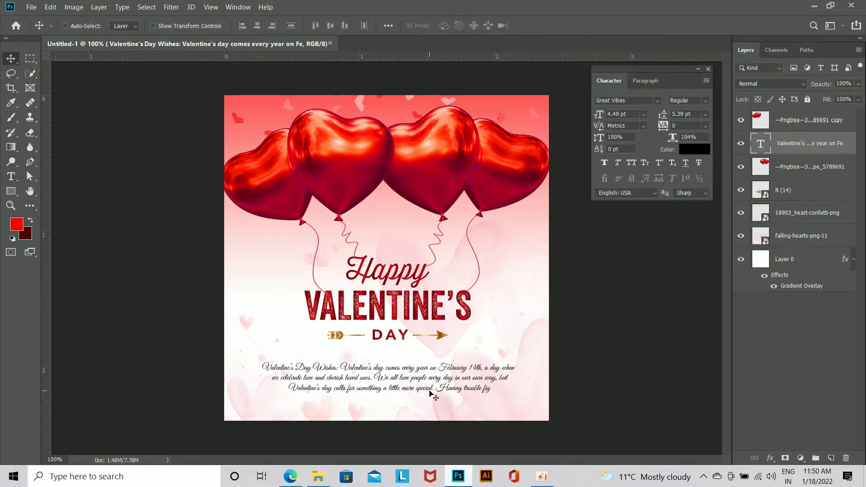
key(shift+Up)
key(shift+Up)
click(10, 177)
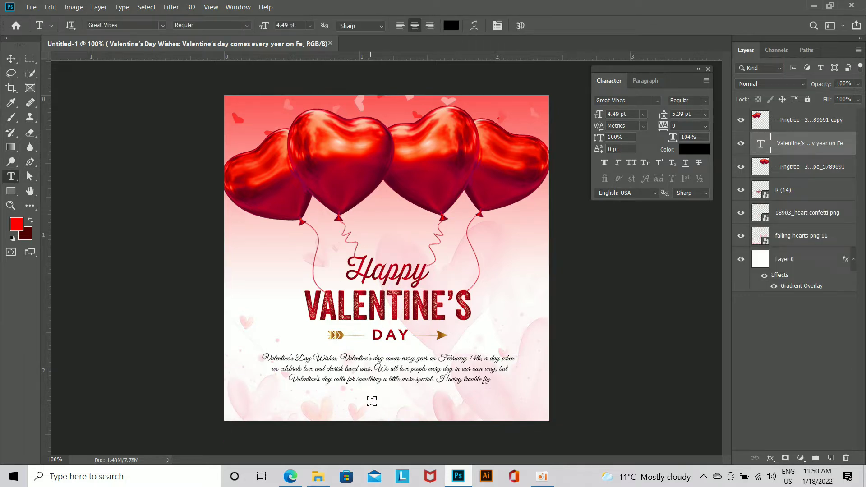
Switch to Edge, close the wishes article and look through the Bing results for more Valentine's Day text.
click(290, 477)
scroll(236, 178, up, 4)
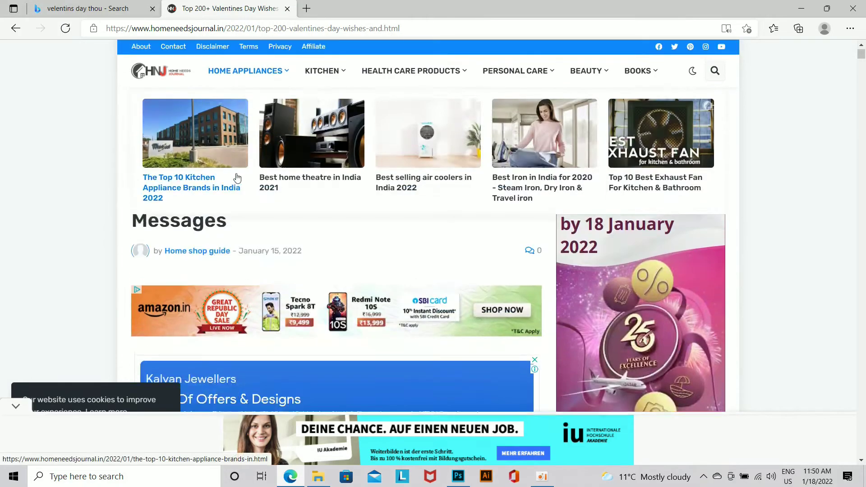
click(287, 8)
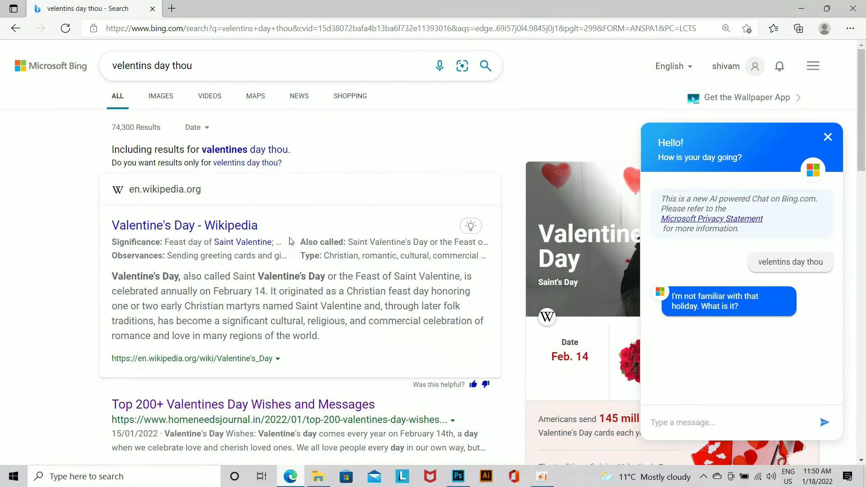
scroll(291, 240, down, 15)
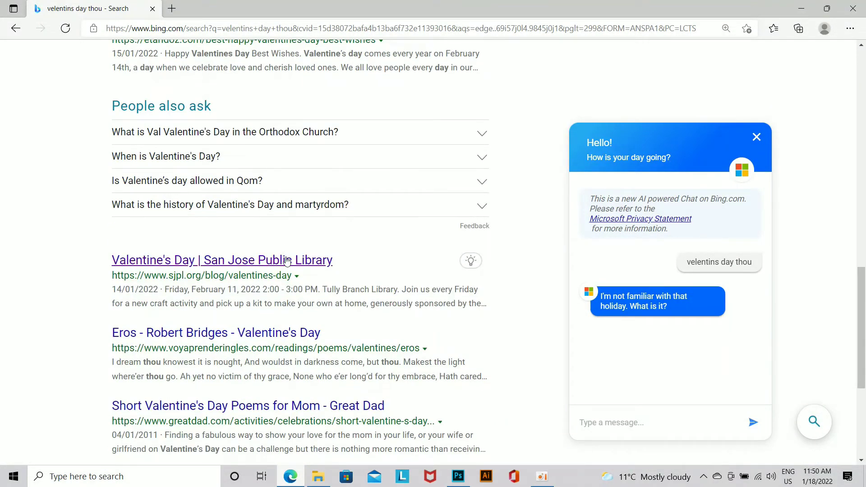
Switch back to Photoshop and add a new text line reading "Love" below the wishes paragraph.
click(458, 476)
click(340, 407)
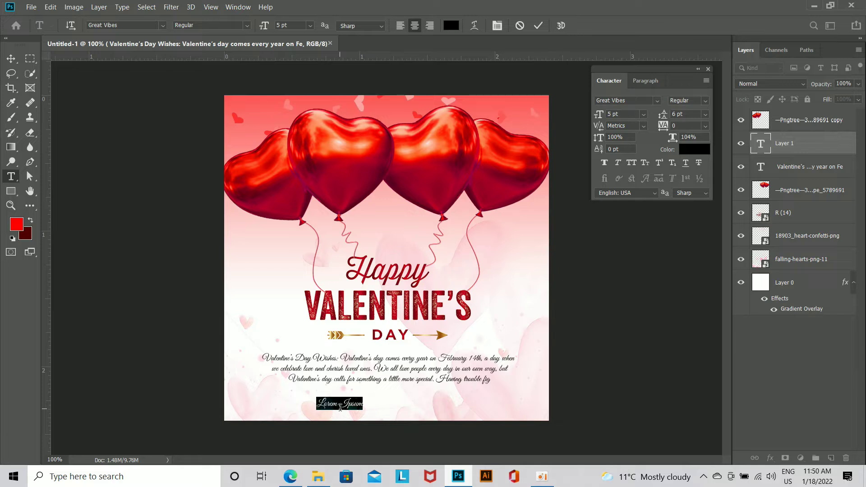
text(f)
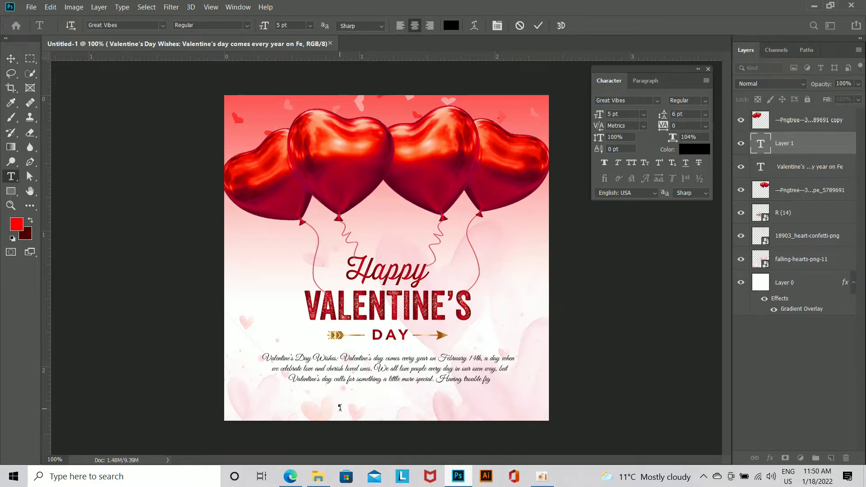
text(ove)
key(ctrl+Return)
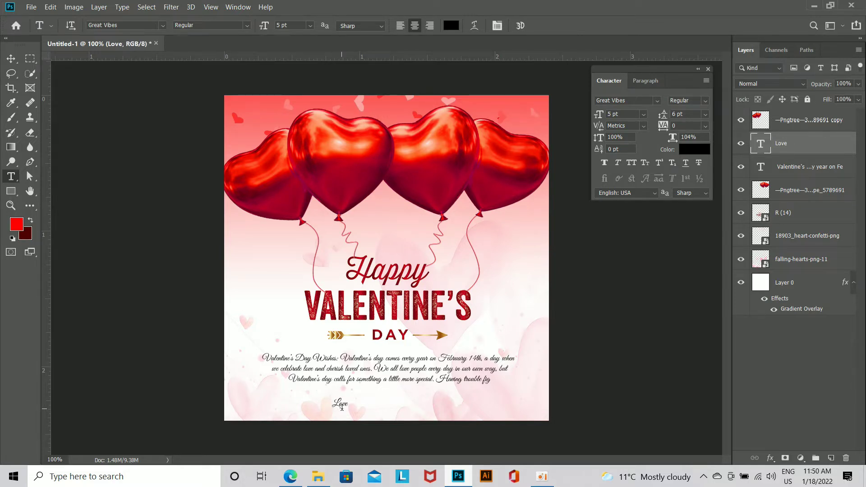
Copy "alls for something a little more special. Having trouble fig" from the paragraph's last line and paste it after "Love".
drag(338, 379, 493, 388)
key(ctrl+c)
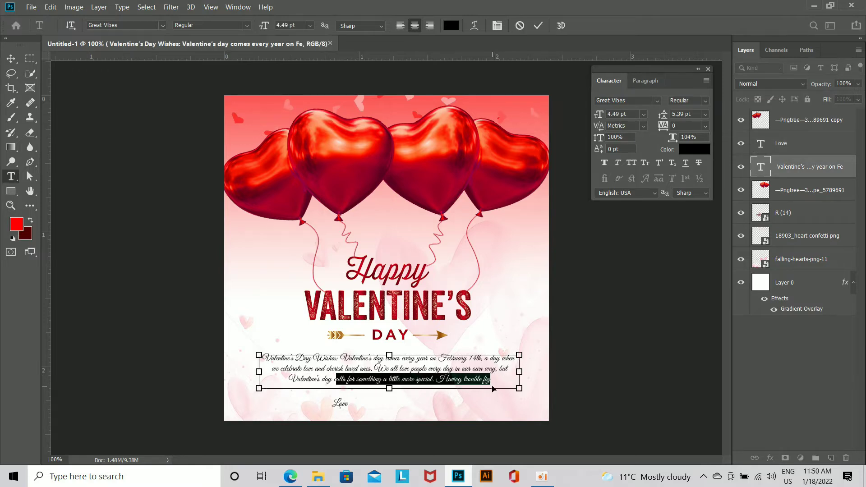
click(11, 58)
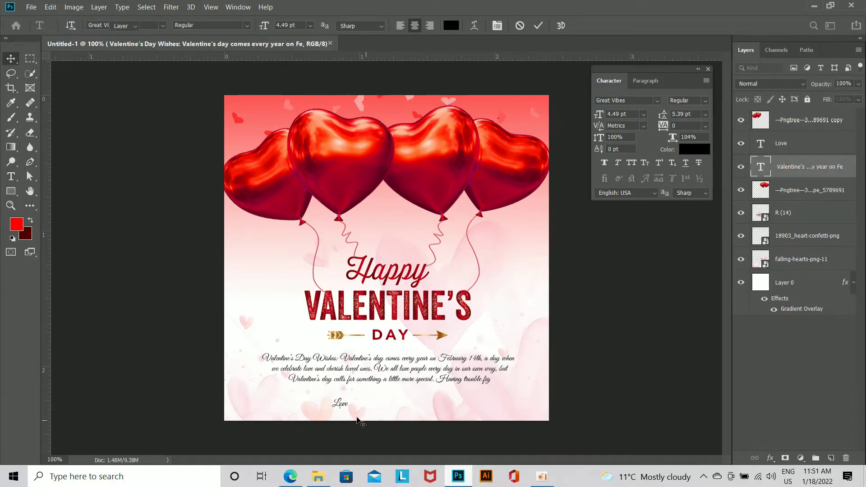
click(340, 405)
click(11, 176)
click(341, 403)
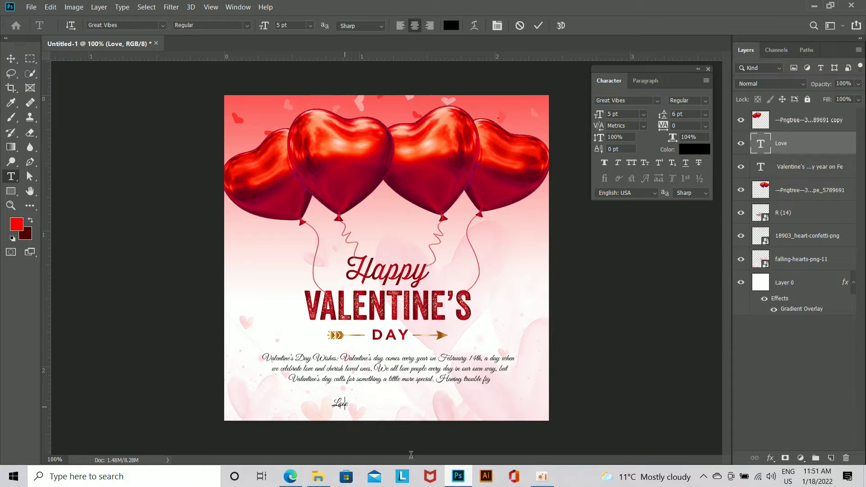
key(ctrl+v)
key(ctrl+Return)
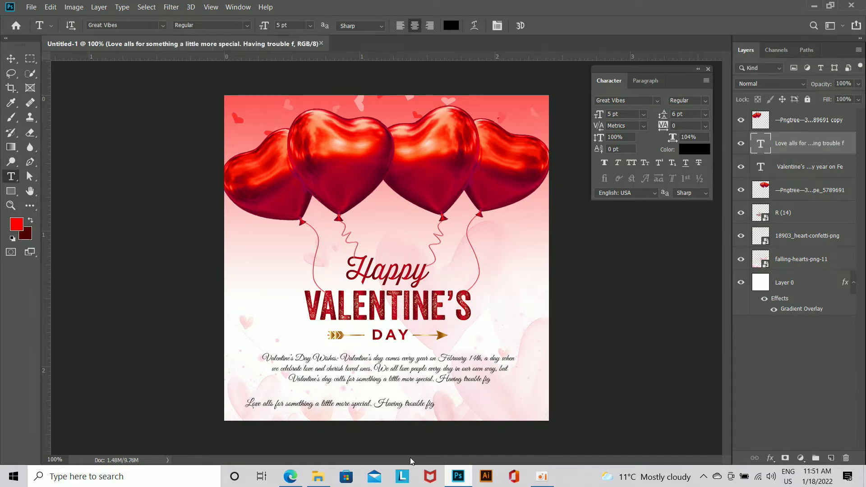
Scale the "Love alls for something" line down to 78.14% (3.91 pt) and place it just below the wishes paragraph.
drag(418, 400, 454, 402)
key(ctrl+t)
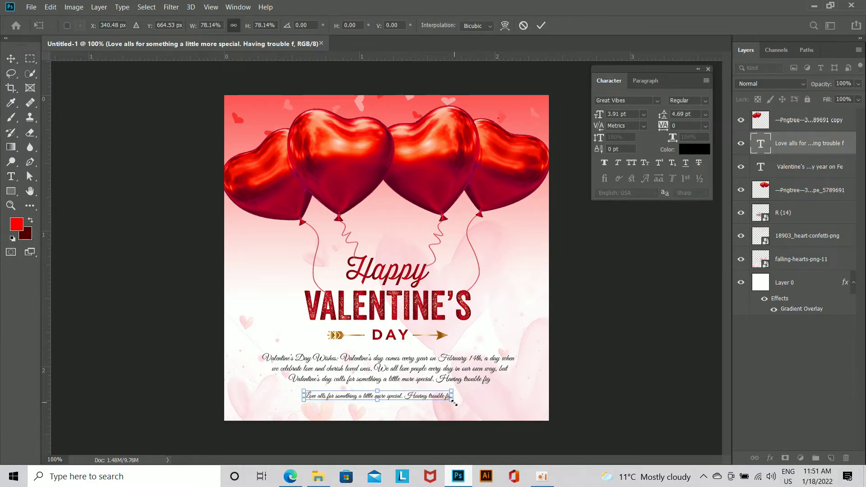
key(Return)
key(ctrl+Down)
key(ctrl+Down)
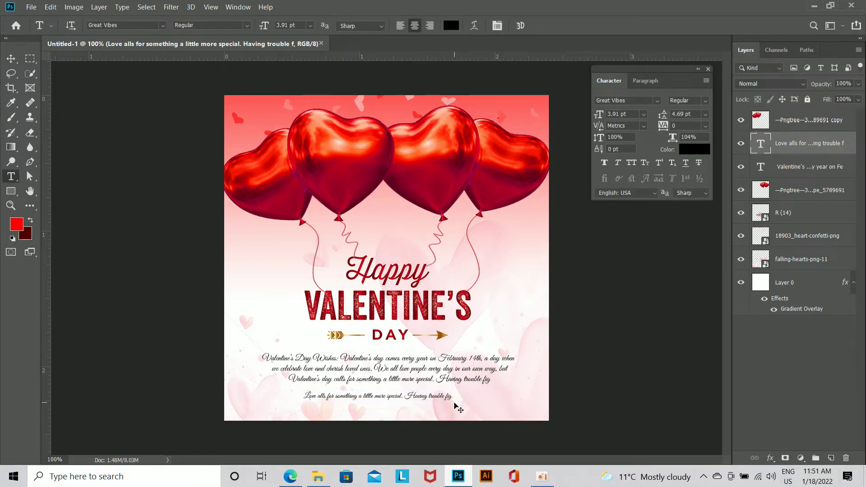
Center the "Love alls" line and the wishes paragraph horizontally on Layer 0, and move the line up against the paragraph.
ctrl+click(790, 292)
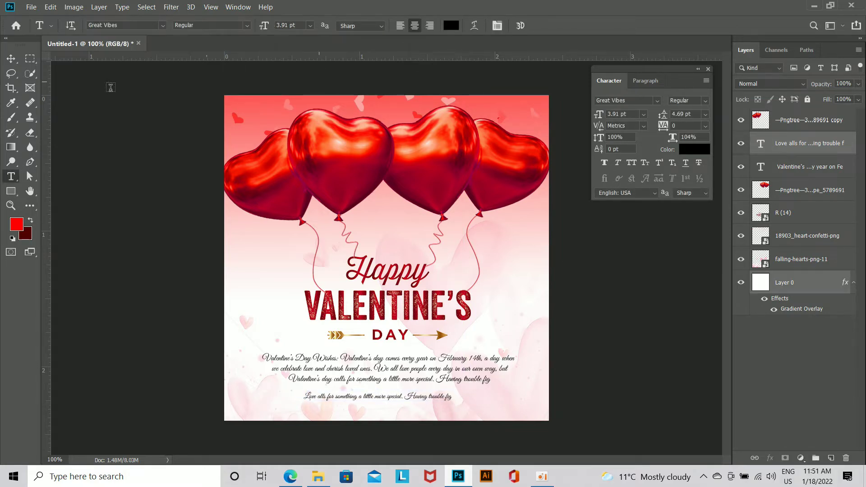
click(6, 60)
click(258, 27)
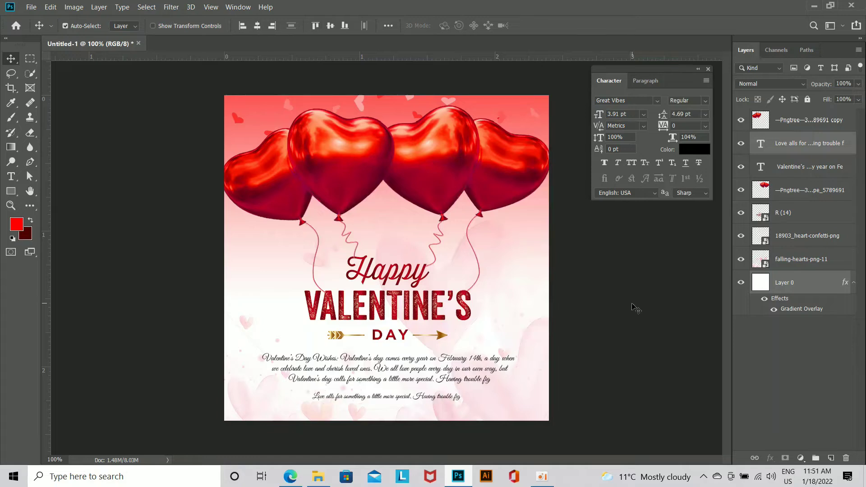
click(480, 386)
ctrl+click(809, 291)
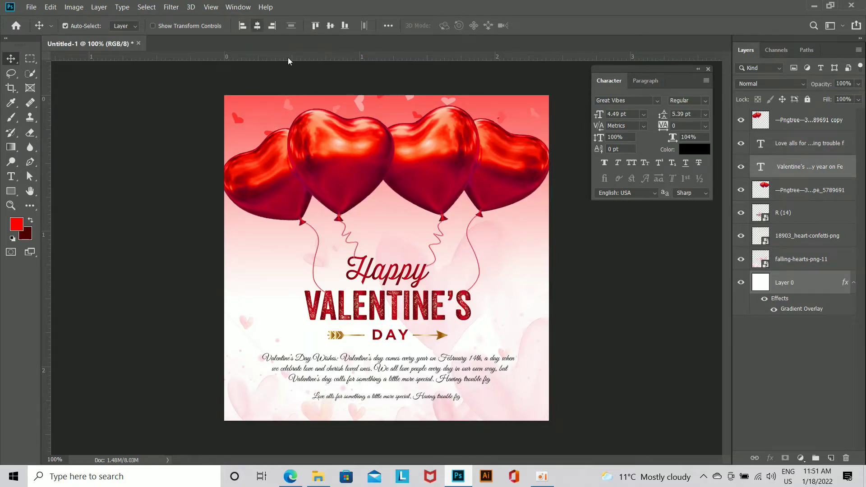
click(257, 26)
click(639, 292)
drag(394, 403, 393, 394)
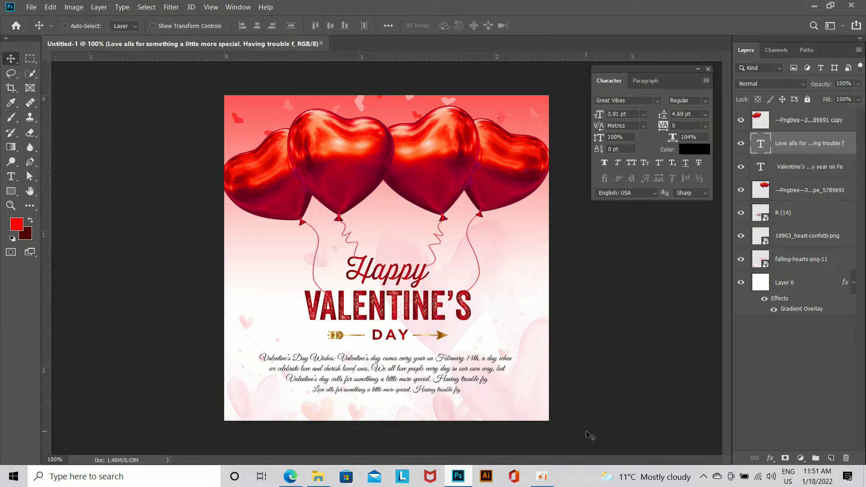
key(ctrl)
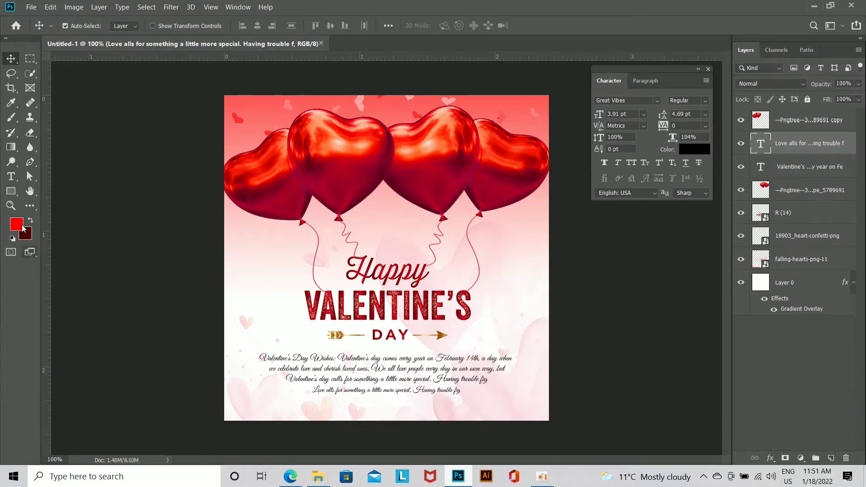
Draw a thin horizontal rectangle about 398 px wide and 2 px high directly under the "Love alls" line.
click(7, 191)
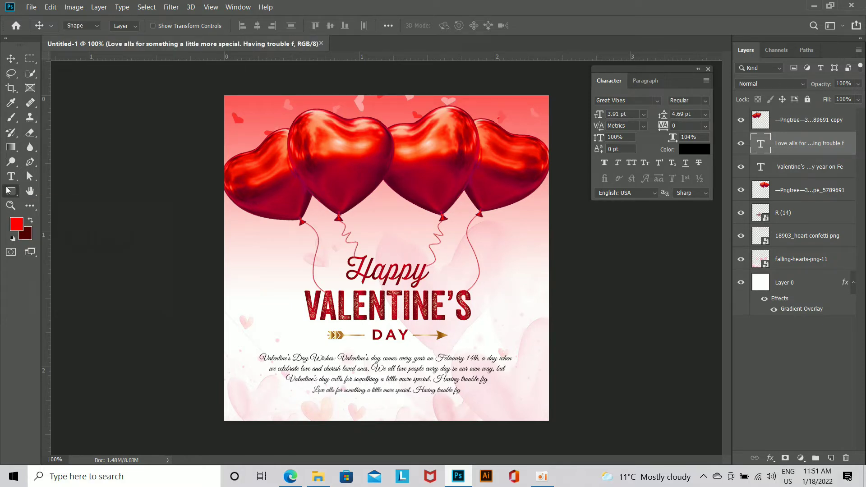
right_click(7, 191)
click(49, 190)
ctrl+click(385, 434)
ctrl+click(354, 415)
drag(353, 415, 362, 365)
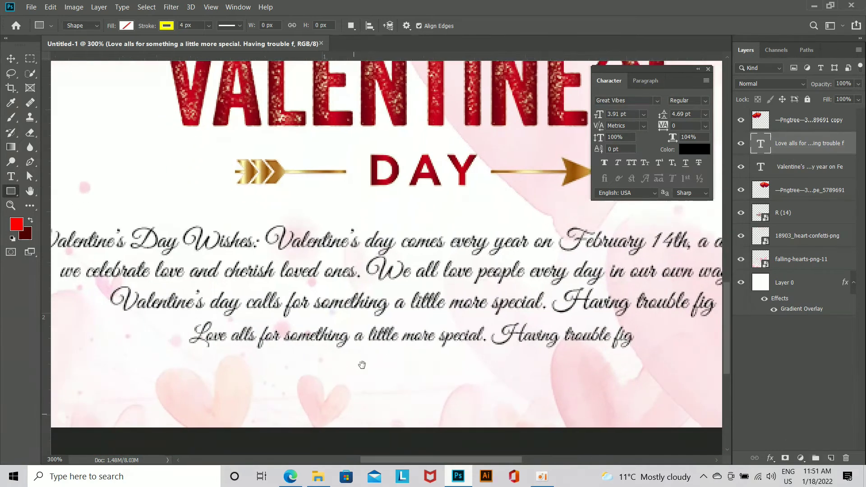
mouse_move(132, 355)
mouse_down()
mouse_move(676, 365)
mouse_move(666, 365)
mouse_move(669, 357)
mouse_up()
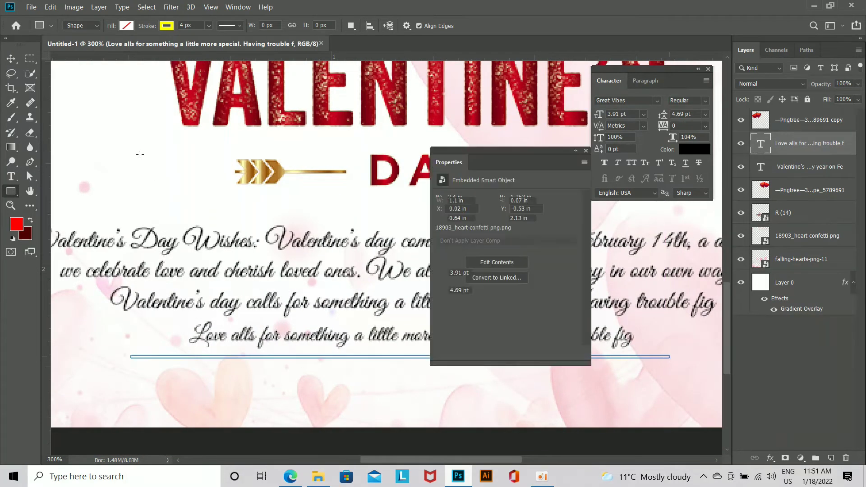
Give the thin rectangle a dark navy fill and no stroke.
click(126, 25)
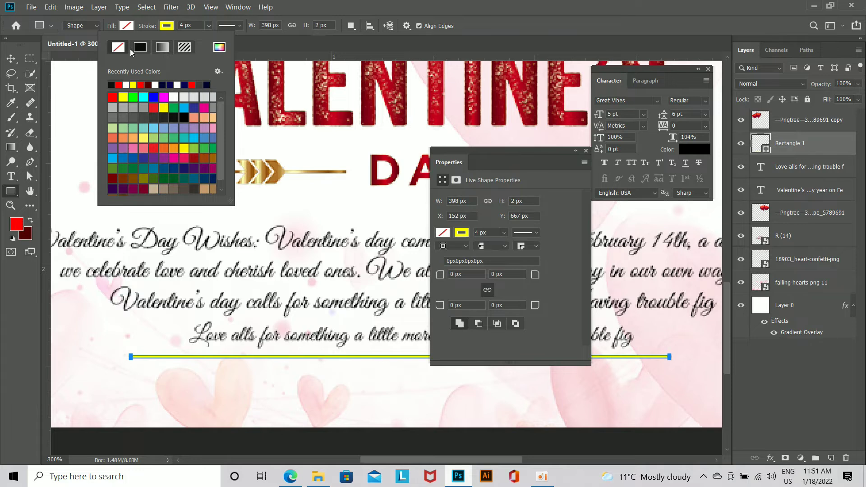
click(119, 47)
click(126, 25)
click(122, 85)
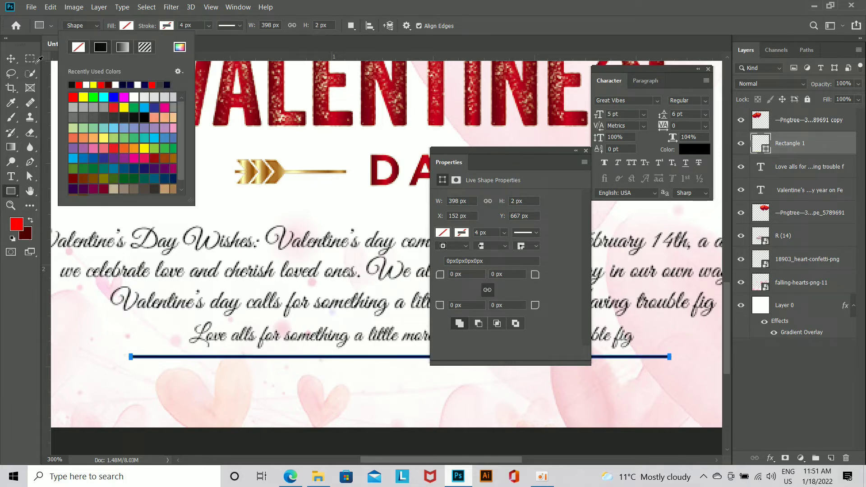
click(10, 57)
click(10, 57)
key(ctrl+1)
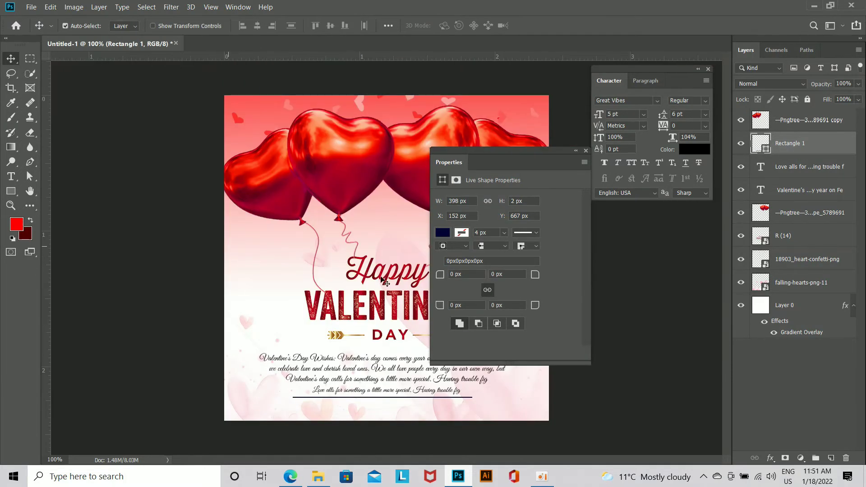
click(585, 150)
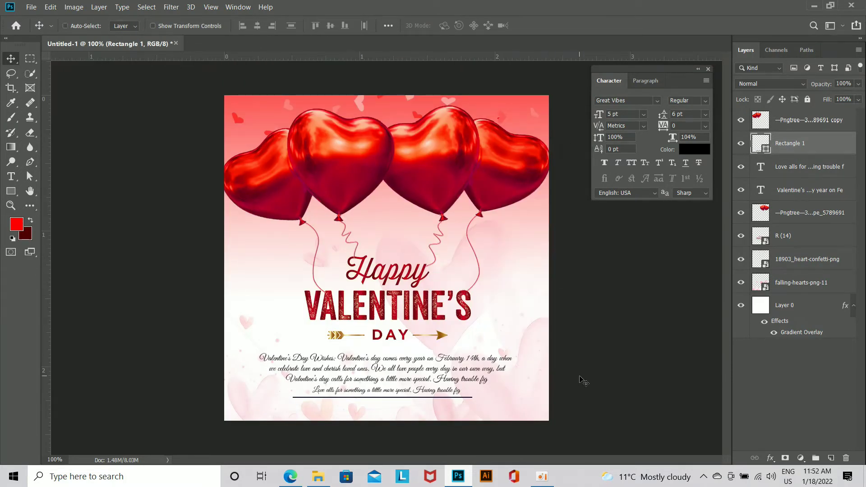
Duplicate the navy line and position the copy a few pixels below the original.
key(ctrl+j)
key(shift+Down)
key(shift+Down)
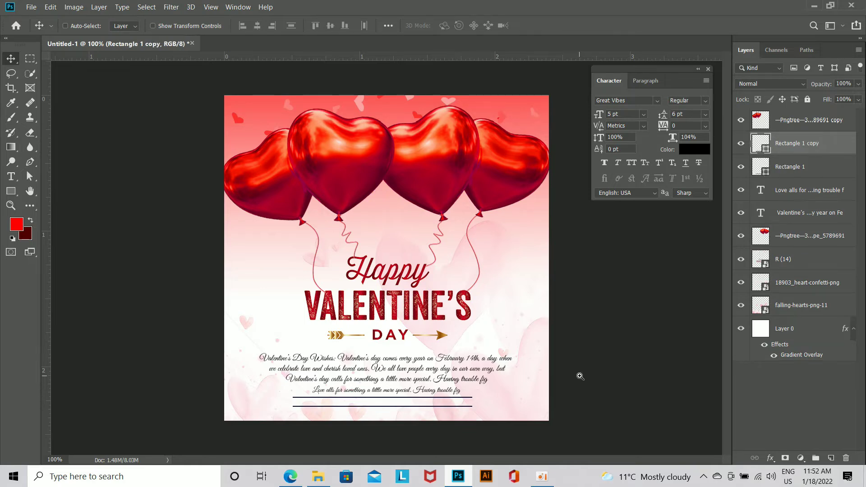
ctrl+click(408, 431)
ctrl+click(408, 431)
drag(407, 407, 416, 360)
key(Up)
key(Up)
key(Up)
key(Up)
key(Up)
key(Up)
key(Up)
key(Up)
key(Up)
key(Up)
key(Up)
key(Up)
key(Up)
key(Up)
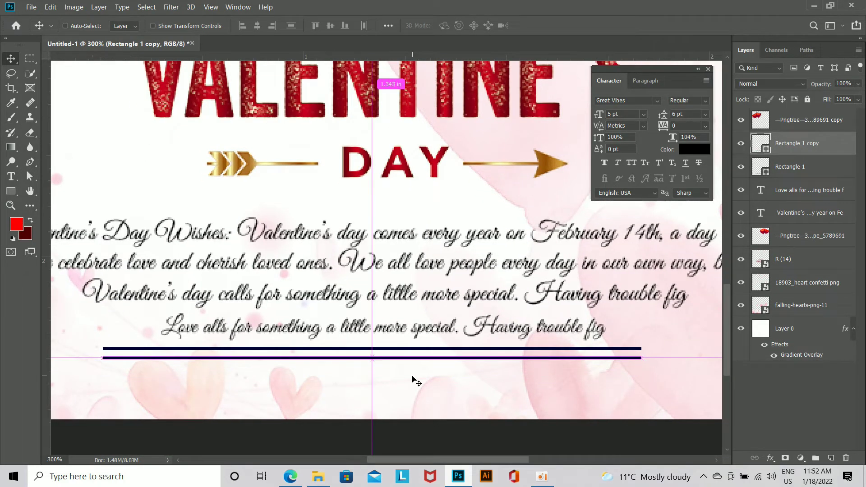
Shorten the lower navy line symmetrically to about 324 px wide, keeping it centered under the upper line.
key(ctrl+t)
drag(641, 357, 591, 358)
key(Return)
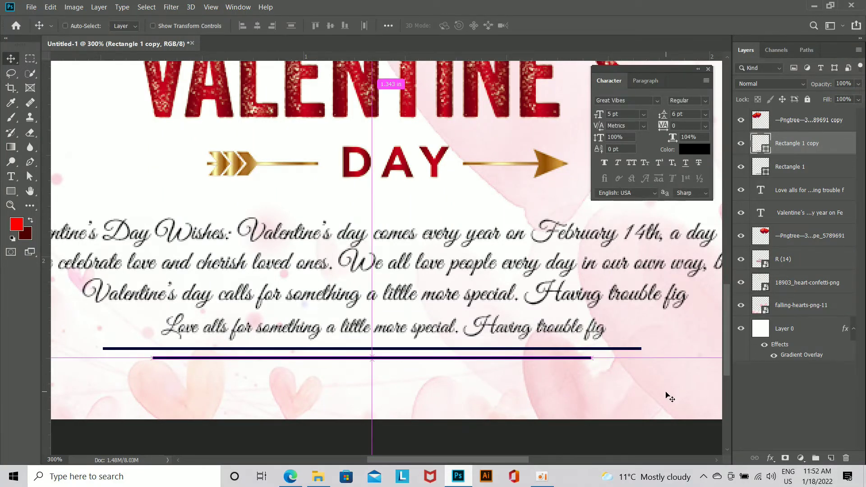
key(ctrl+1)
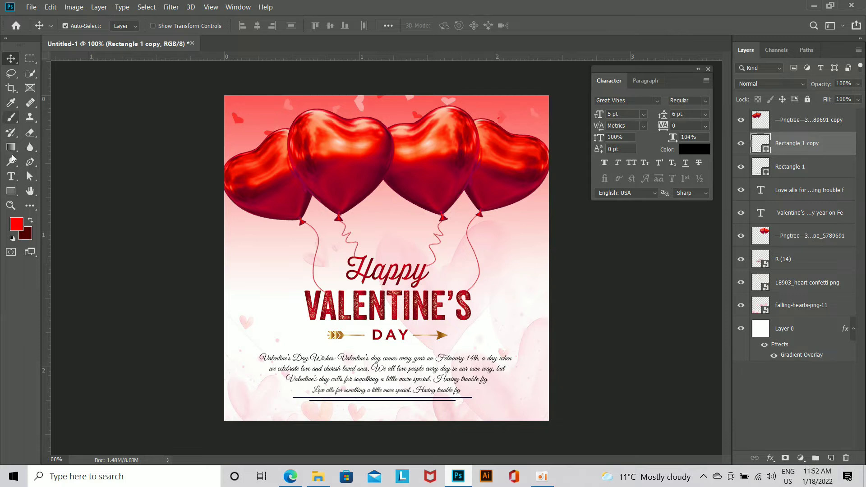
Draw a rectangle of about 708 by 712 px just inside the canvas edges as a frame.
click(15, 193)
click(88, 187)
drag(227, 98, 546, 420)
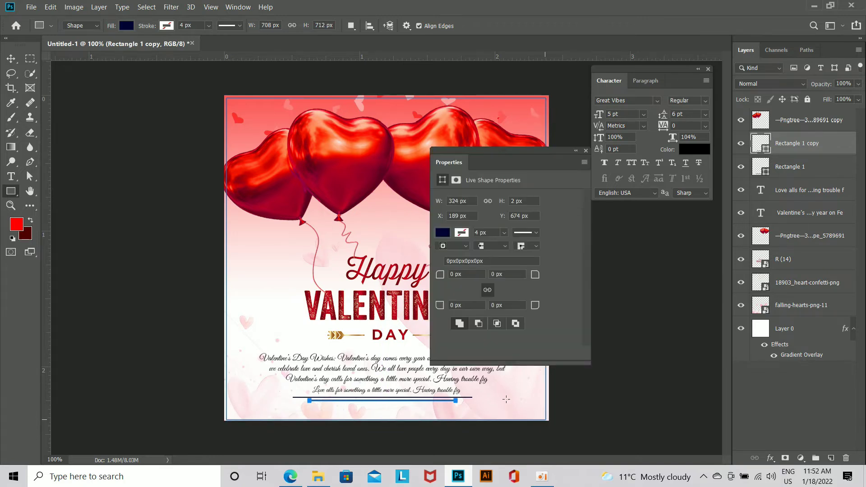
click(586, 151)
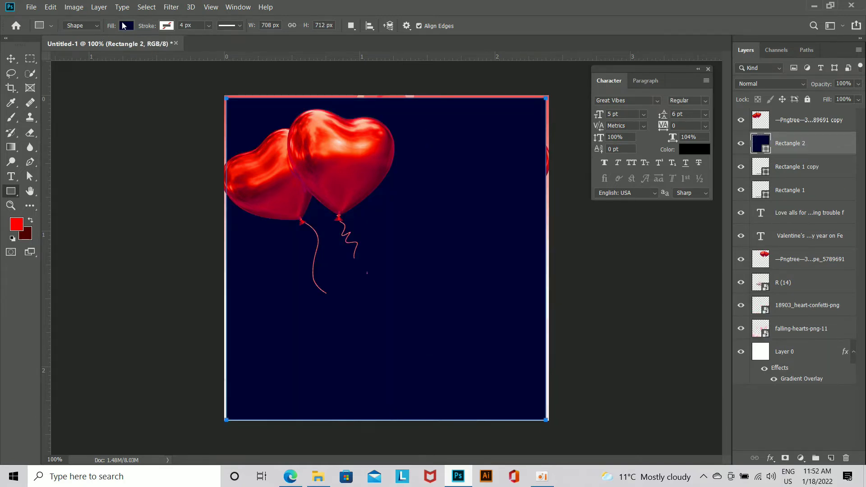
Remove the frame rectangle's fill and give it a white stroke 2 px wide.
click(122, 24)
click(77, 47)
click(170, 24)
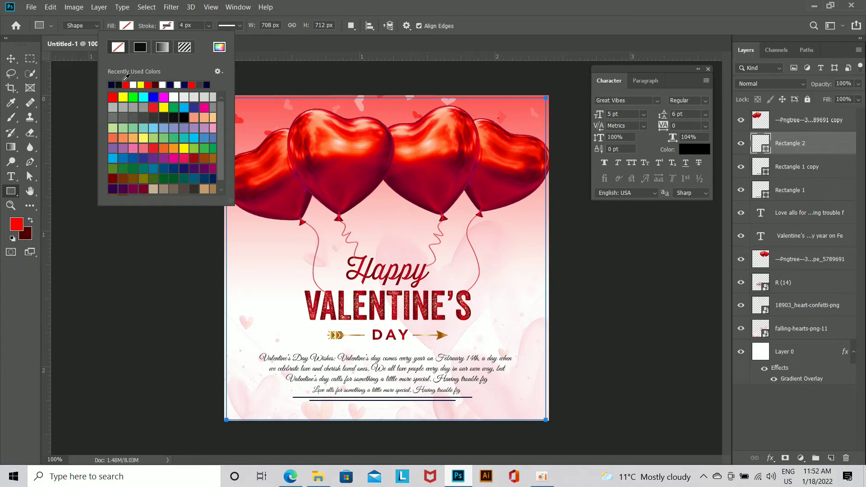
click(134, 85)
key(v)
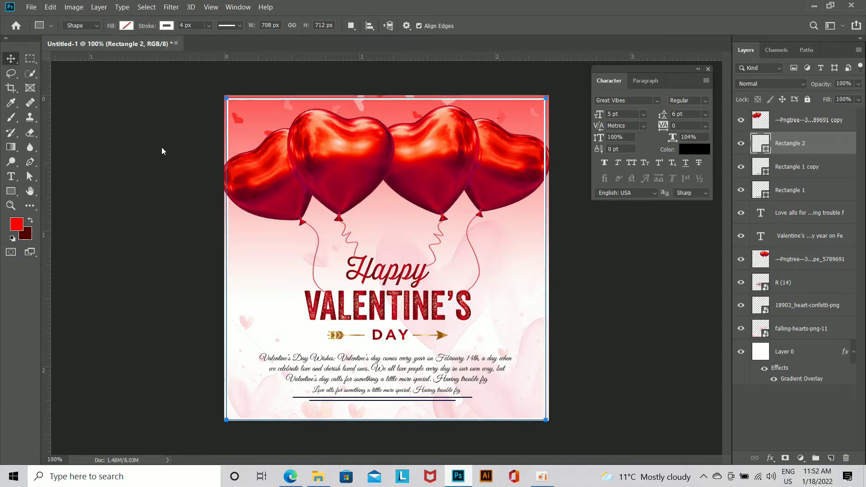
text(u)
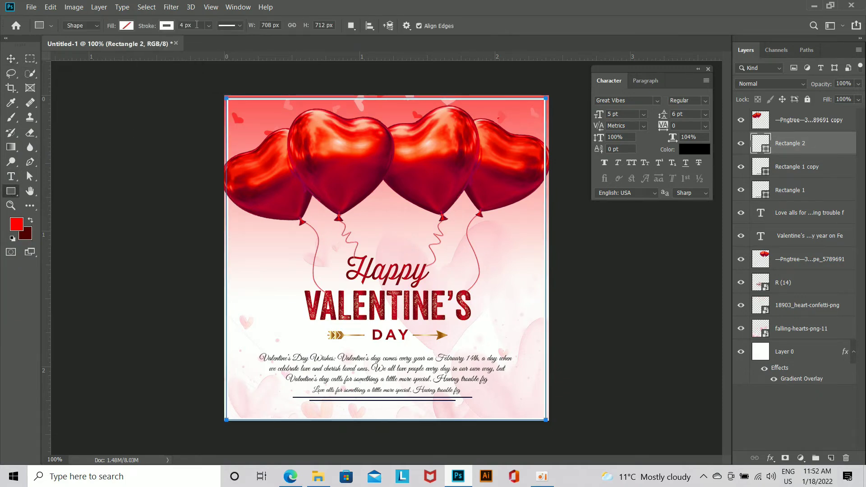
text(2)
key(Return)
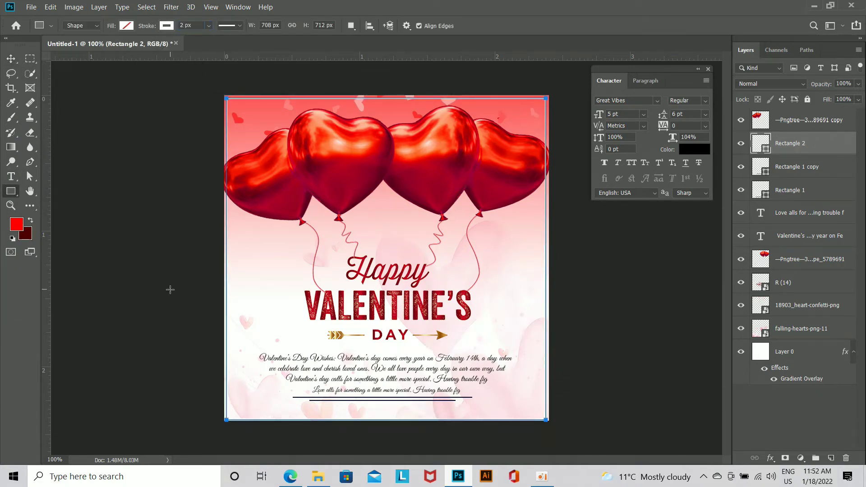
Reduce the frame rectangle's height to about 98.9% by raising its bottom edge so the canvas margins look even.
click(16, 57)
key(ctrl+t)
scroll(388, 431, up, 1)
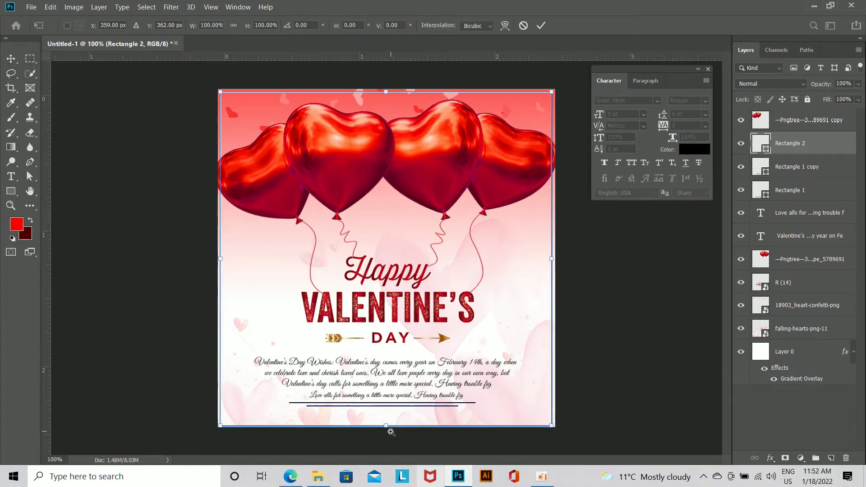
drag(386, 452, 386, 445)
scroll(382, 390, down, 3)
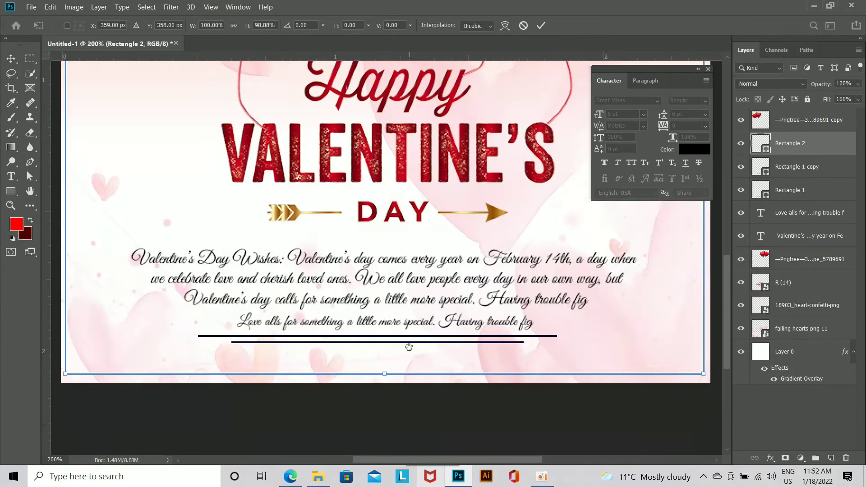
scroll(383, 389, up, 1)
drag(391, 340, 392, 346)
key(Return)
scroll(394, 352, down, 2)
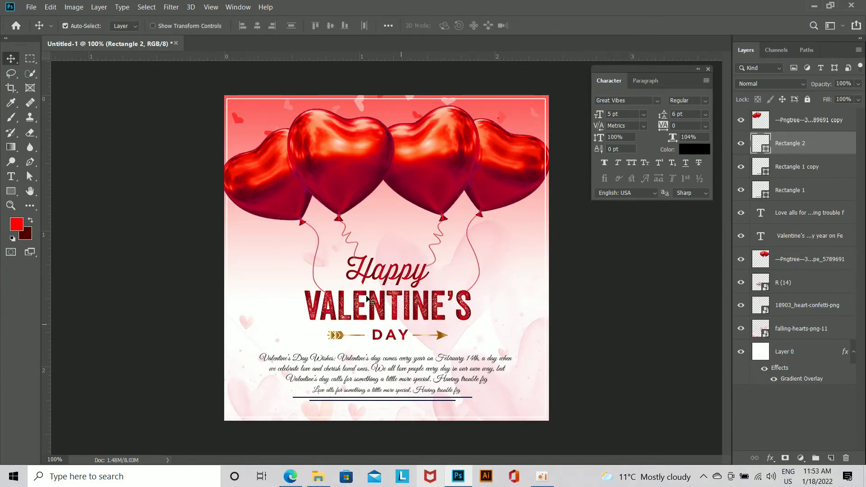
Add a soft drop shadow in dark navy #0d0244 to the frame rectangle.
double_click(834, 143)
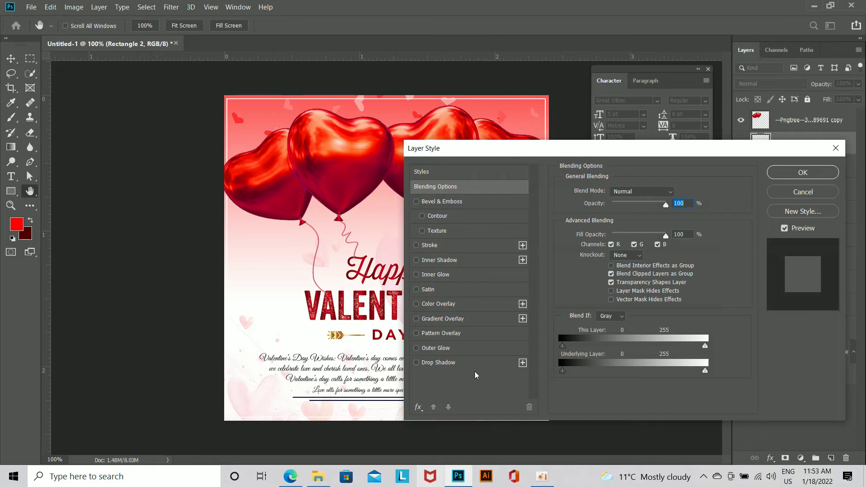
click(451, 363)
click(680, 193)
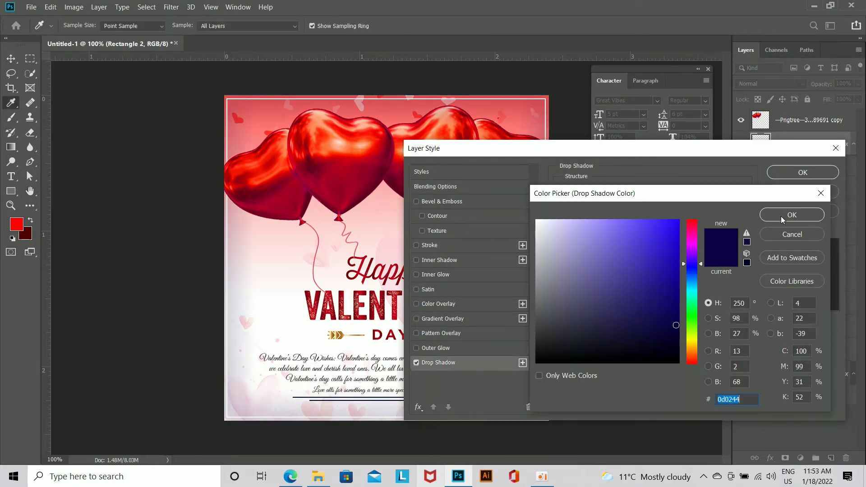
click(781, 218)
drag(633, 276, 609, 263)
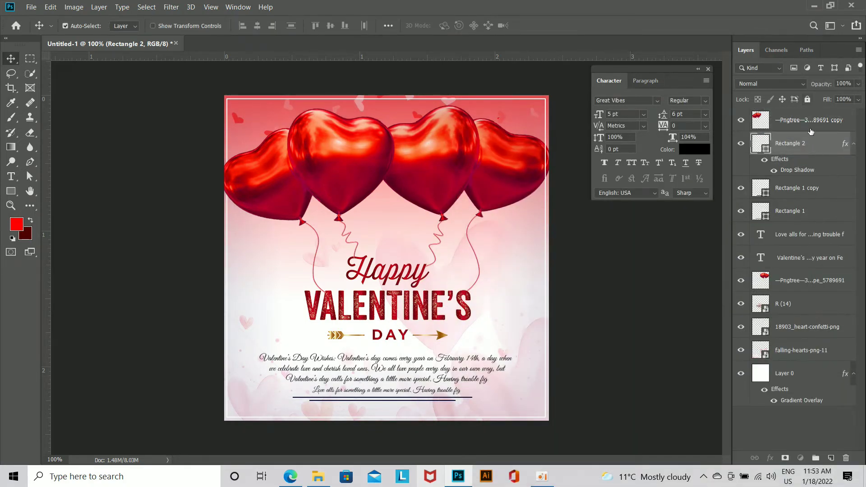
Try restacking each balloon layer relative to the frame rectangle layer, undoing each move.
drag(811, 131, 810, 186)
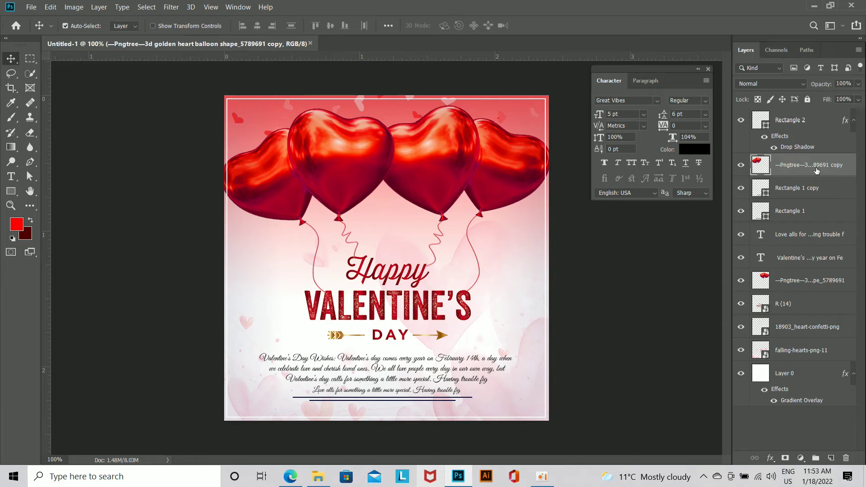
key(ctrl+z)
drag(811, 282, 810, 133)
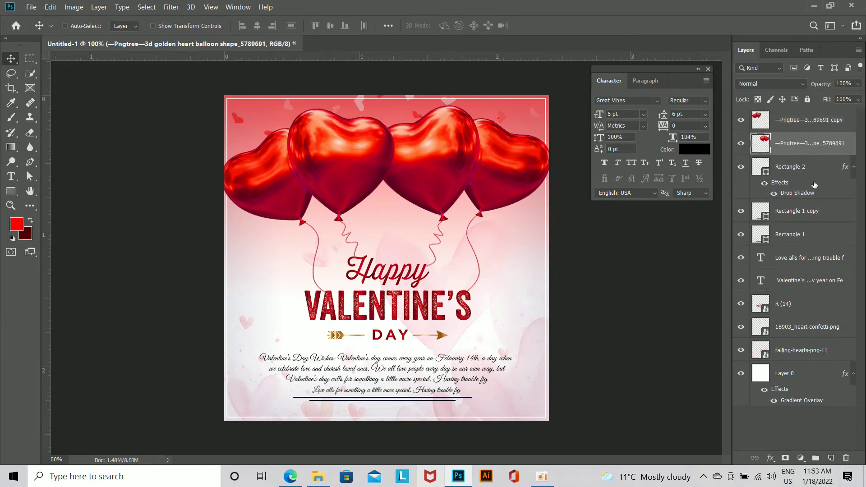
key(ctrl+z)
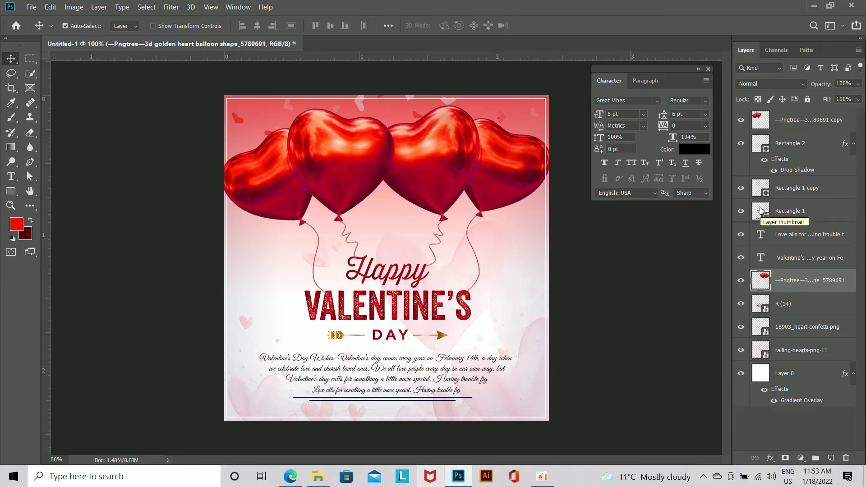
Place the R (15) heart image small in the canvas's top-right corner and stack its layer above the frame rectangle.
click(318, 476)
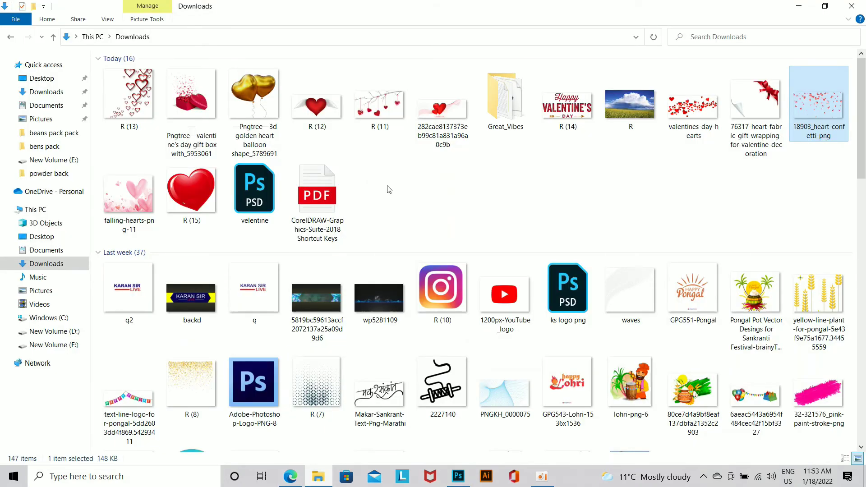
click(192, 195)
drag(192, 196, 444, 361)
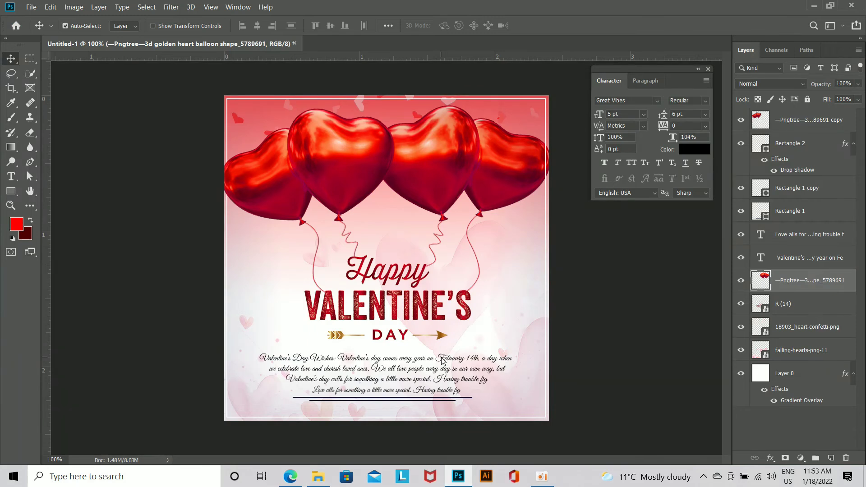
drag(548, 405, 532, 107)
key(Return)
drag(813, 285, 798, 136)
Turn the small corner heart white by raising its lightness with a Hue/Saturation adjustment.
click(74, 6)
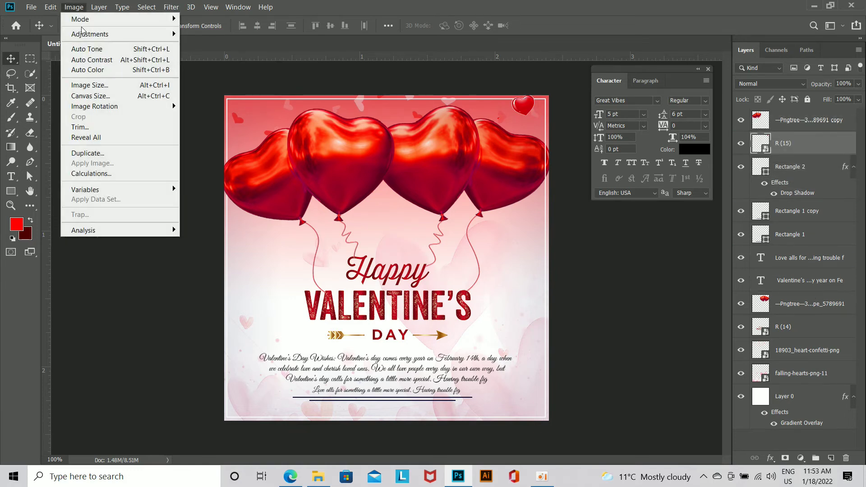
mouse_move(105, 36)
click(234, 91)
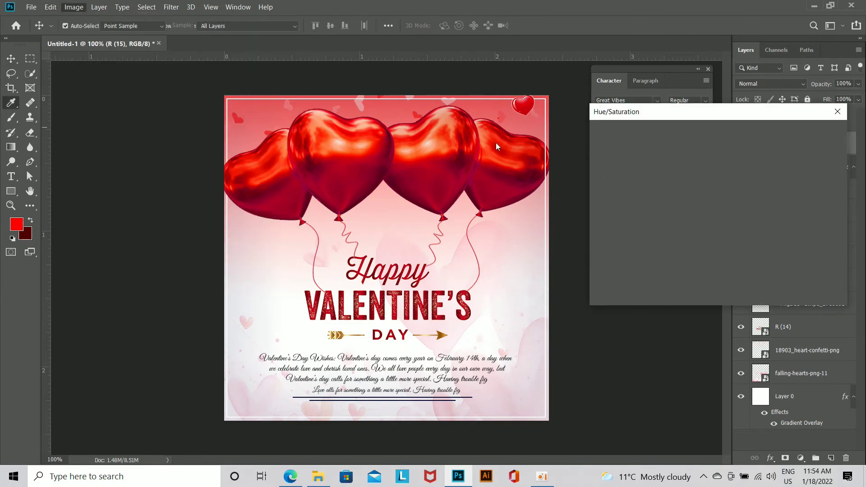
drag(691, 247, 748, 247)
click(818, 133)
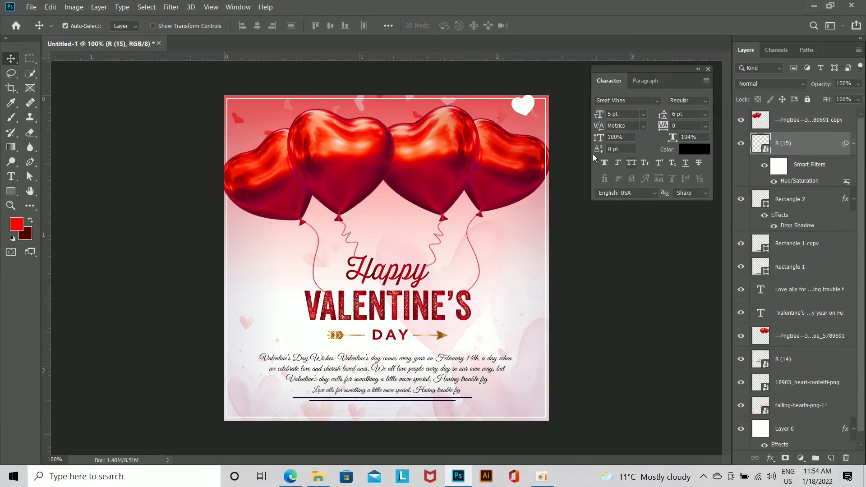
Transform the white heart to about 3% scale and 40° rotation, sitting on the frame's top edge near the right corner.
ctrl+click(537, 106)
drag(536, 113, 319, 302)
ctrl+click(457, 283)
key(ctrl+t)
click(464, 195)
drag(513, 298, 461, 286)
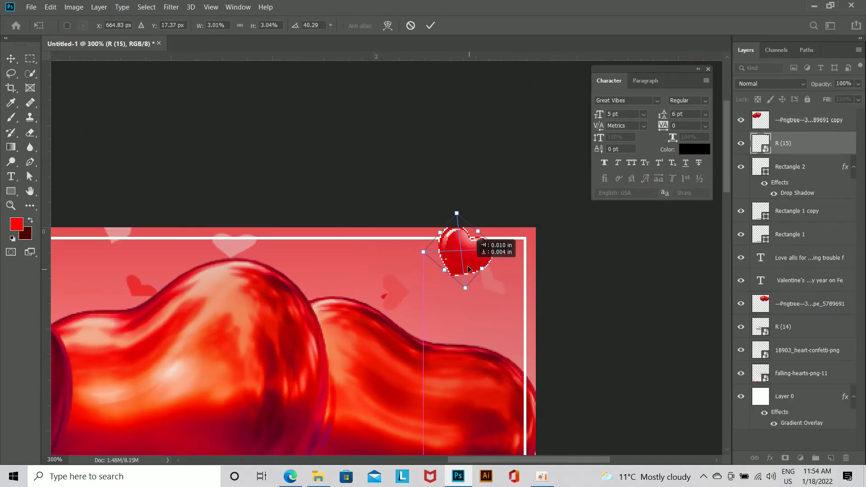
key(Return)
key(ctrl+minus)
key(ctrl+minus)
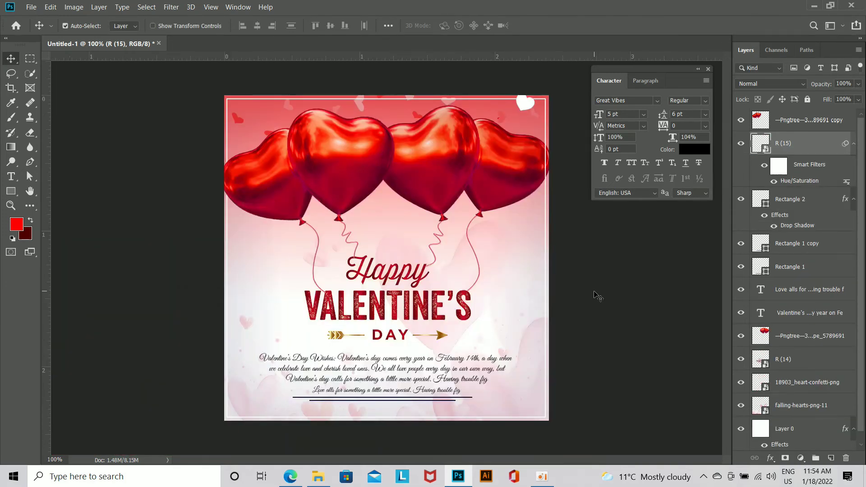
Duplicate the white heart and place the copy level with it near the frame's top-left corner.
drag(523, 112, 462, 126)
key(ctrl+z)
drag(525, 105, 246, 106)
click(648, 304)
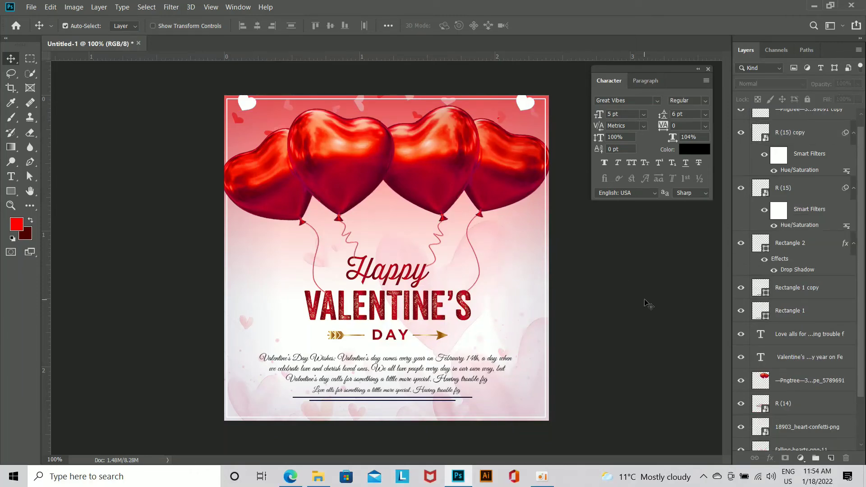
click(536, 304)
mouse_move(818, 84)
mouse_down()
mouse_move(827, 87)
mouse_move(816, 96)
mouse_up()
click(662, 298)
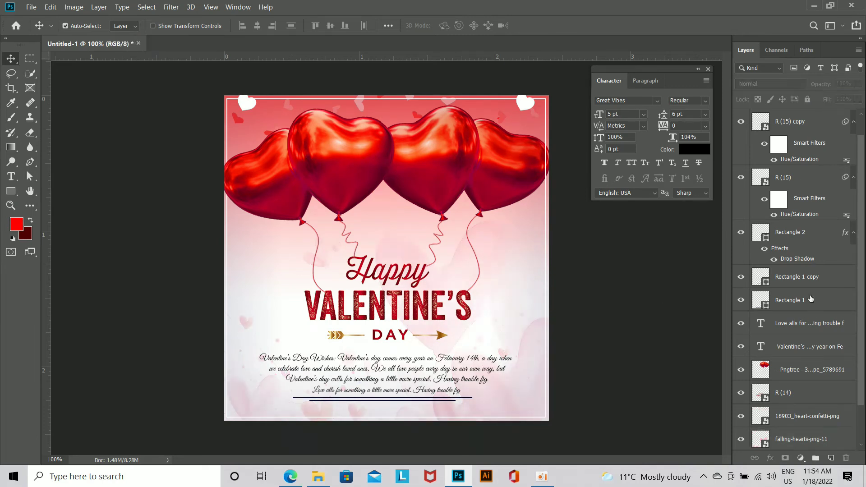
Apply a reversed white-to-red linear gradient overlay at 90° to the frame rectangle.
scroll(809, 298, up, 1)
click(770, 327)
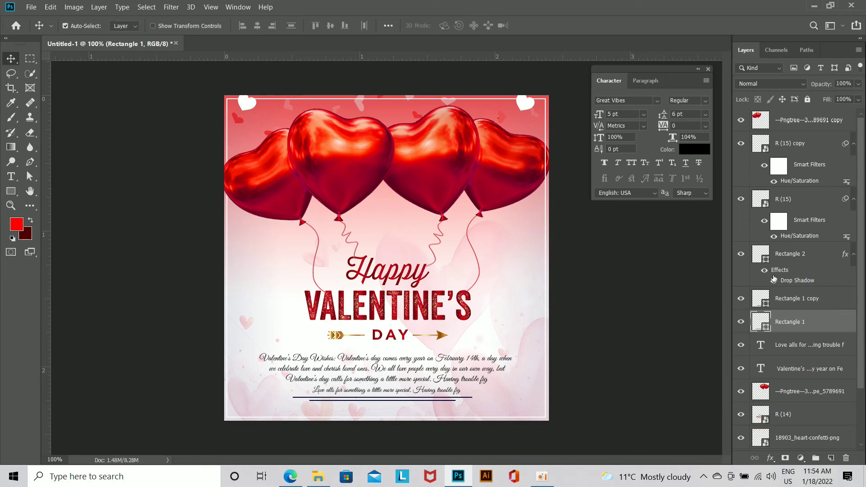
click(824, 267)
double_click(821, 269)
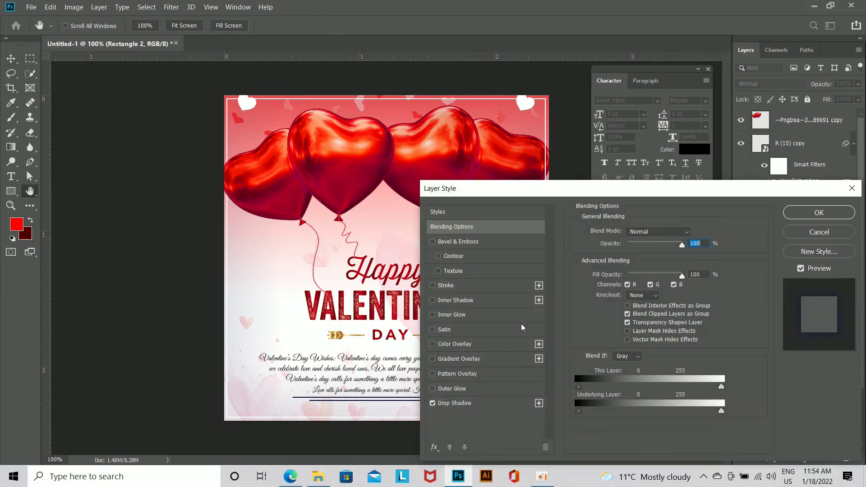
click(487, 364)
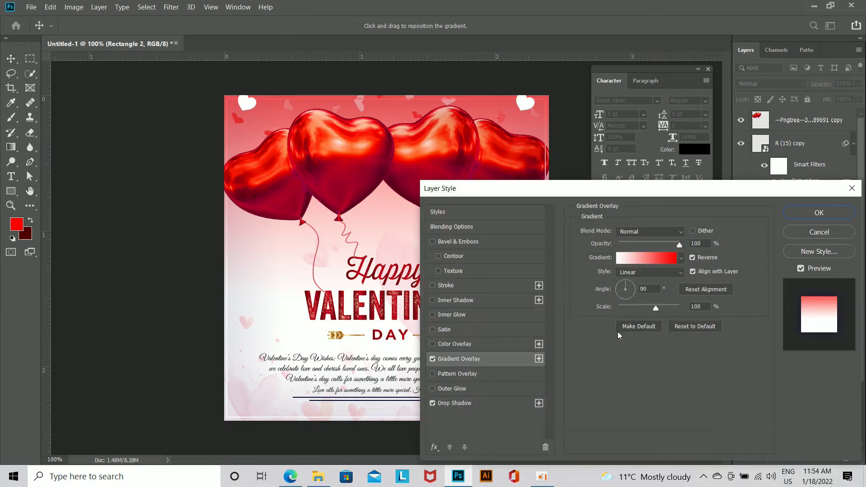
click(816, 214)
Rasterize the frame rectangle layer and turn off Reverse in its gradient overlay.
right_click(821, 256)
click(721, 162)
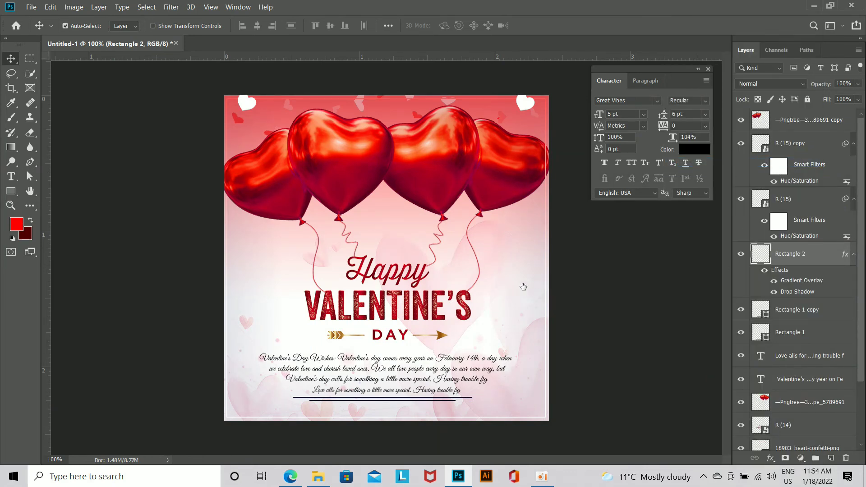
click(491, 360)
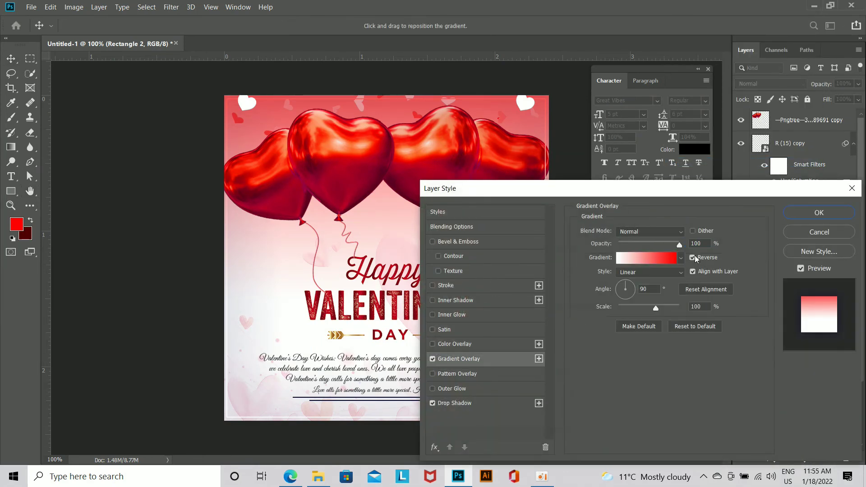
click(694, 258)
click(818, 212)
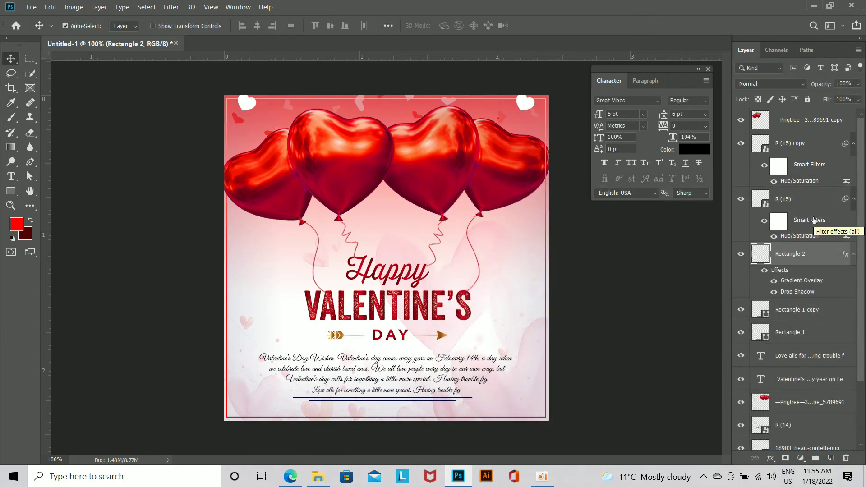
Turn off the frame's gradient overlay and set its drop shadow to 45% opacity and 11 px distance.
click(774, 282)
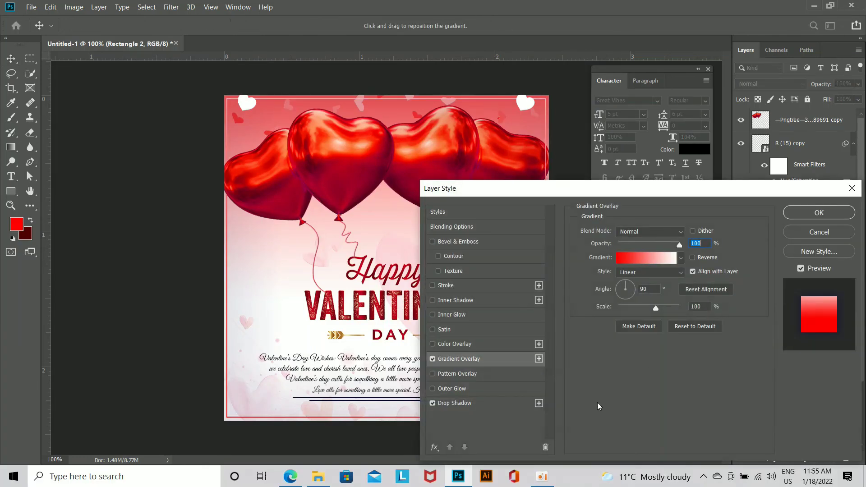
click(487, 402)
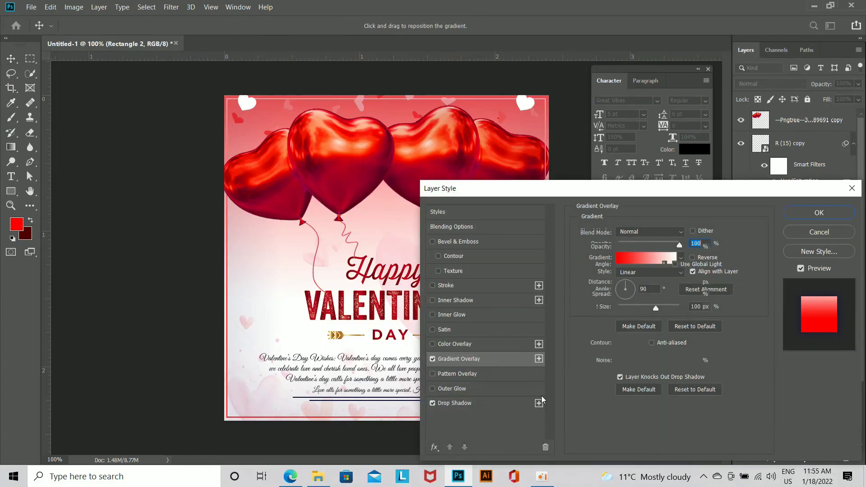
click(432, 364)
click(433, 359)
click(496, 403)
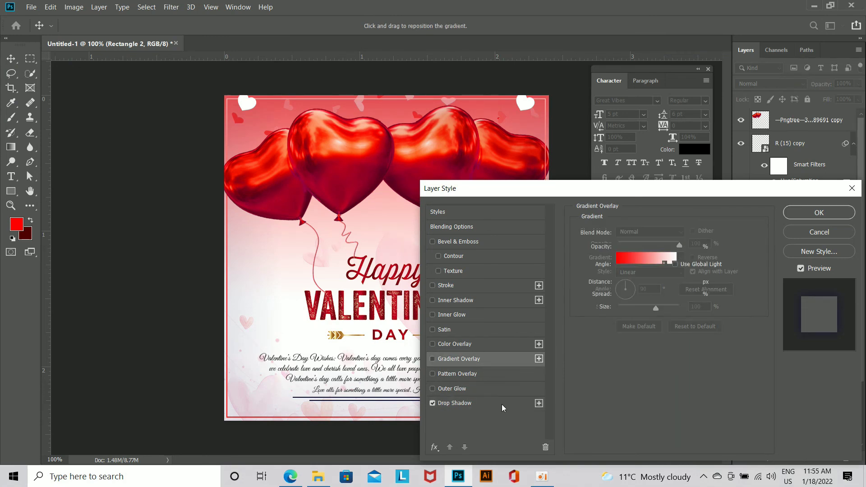
drag(624, 297, 623, 284)
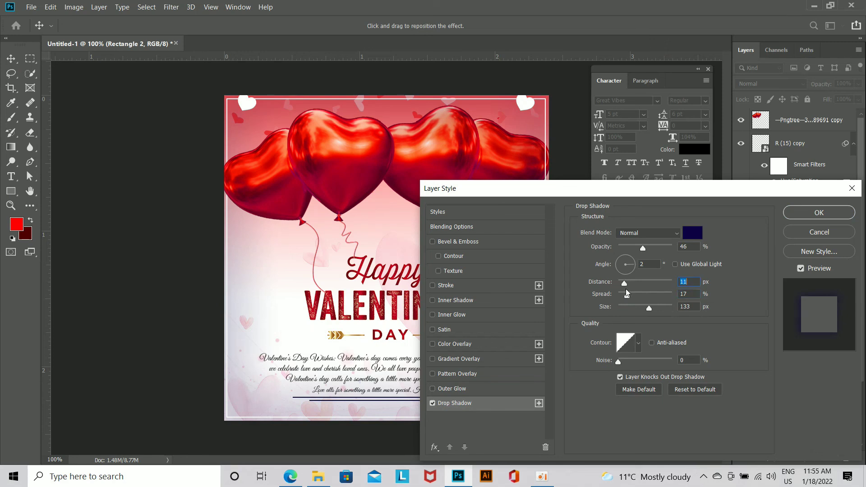
drag(655, 248, 642, 249)
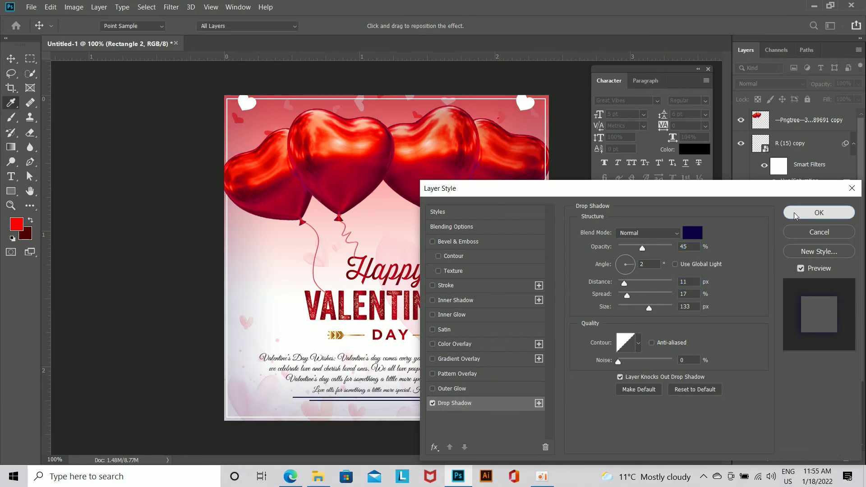
click(795, 217)
key(ctrl+plus)
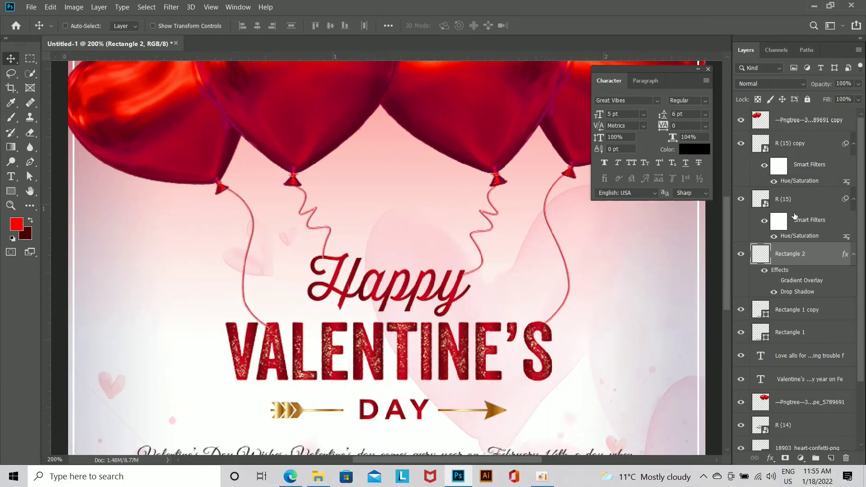